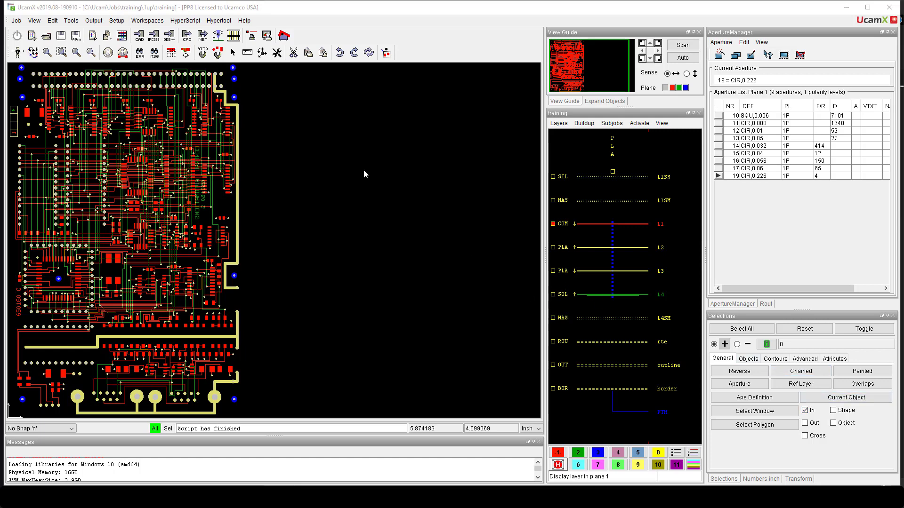
pyautogui.click(17, 21)
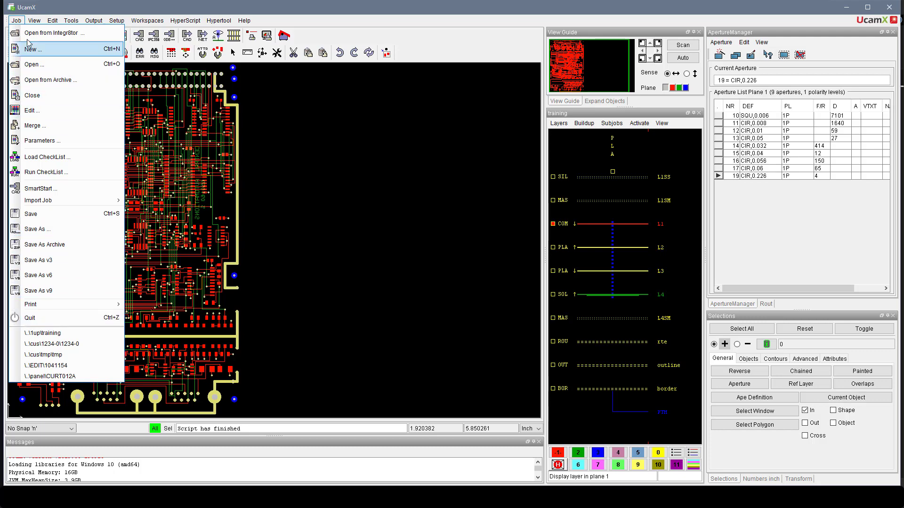
pyautogui.moveTo(54, 21)
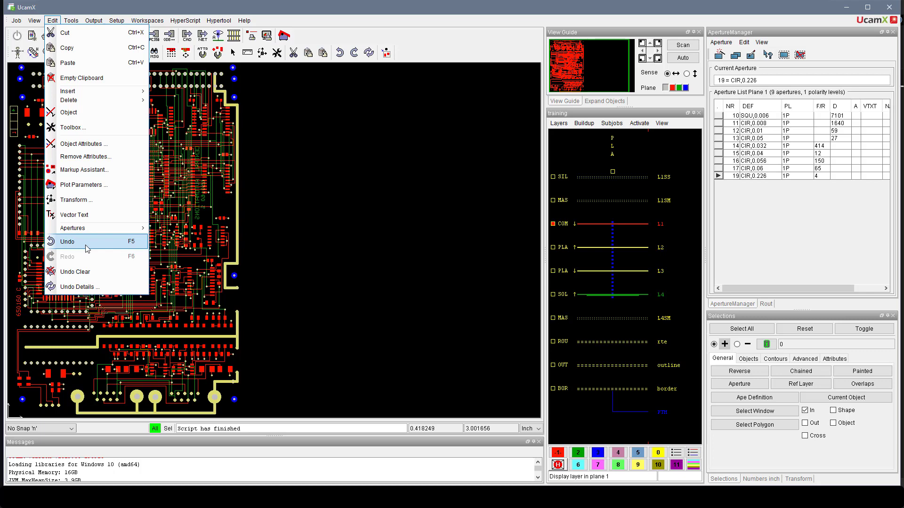
pyautogui.click(447, 47)
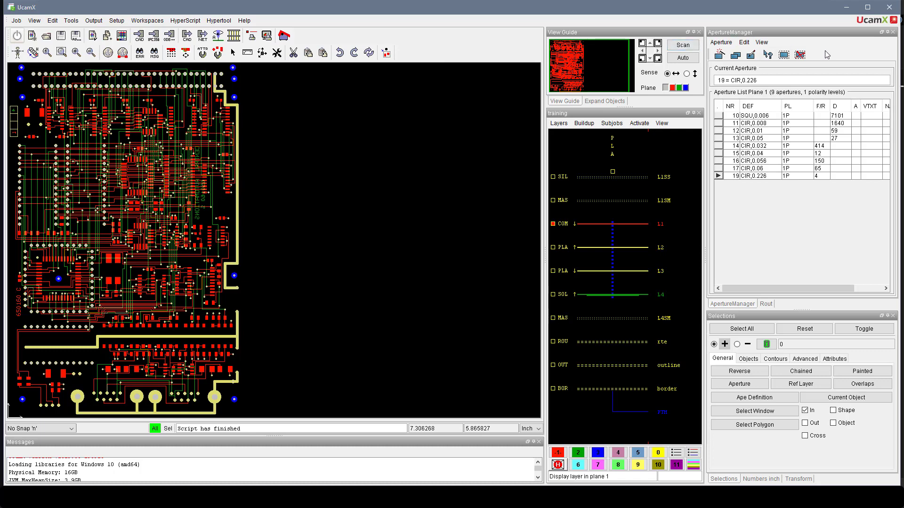
pyautogui.click(722, 44)
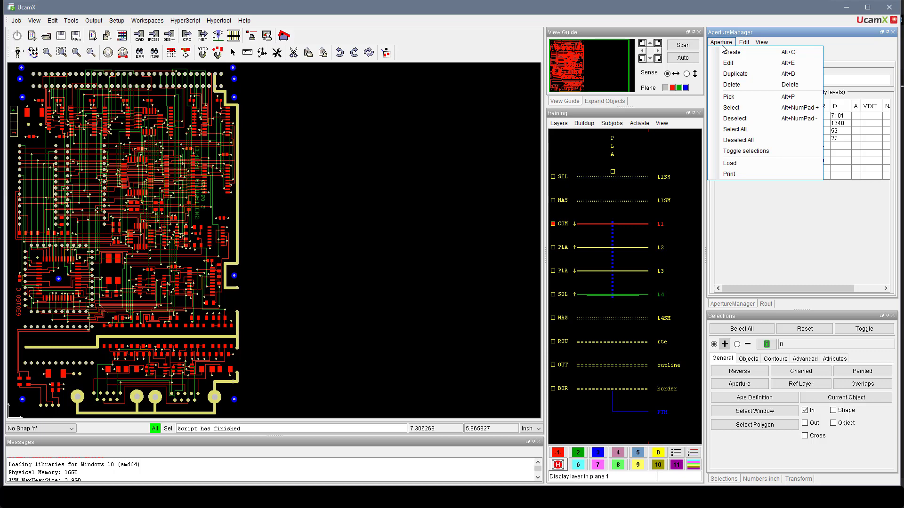
pyautogui.click(854, 52)
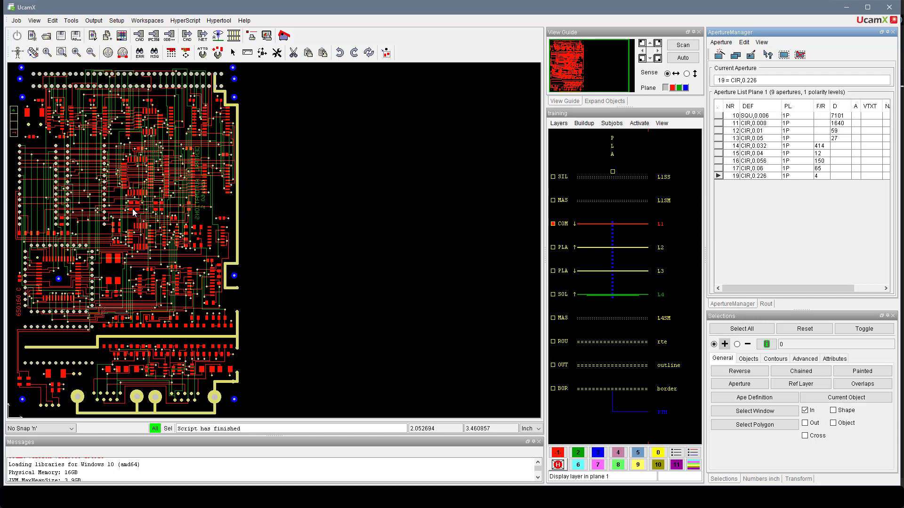
# Examine the board by zooming in on its edge and out again several times, ending with the full board in view
pyautogui.press('i')
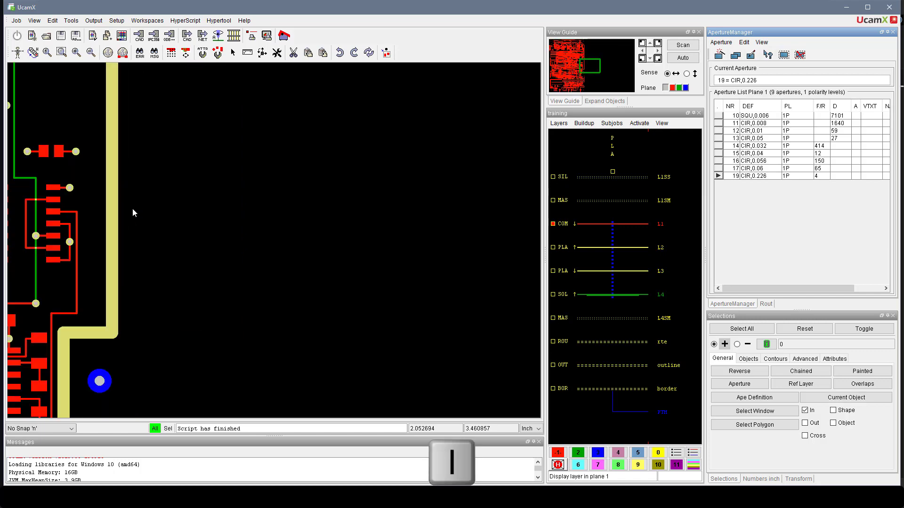
pyautogui.press('o')
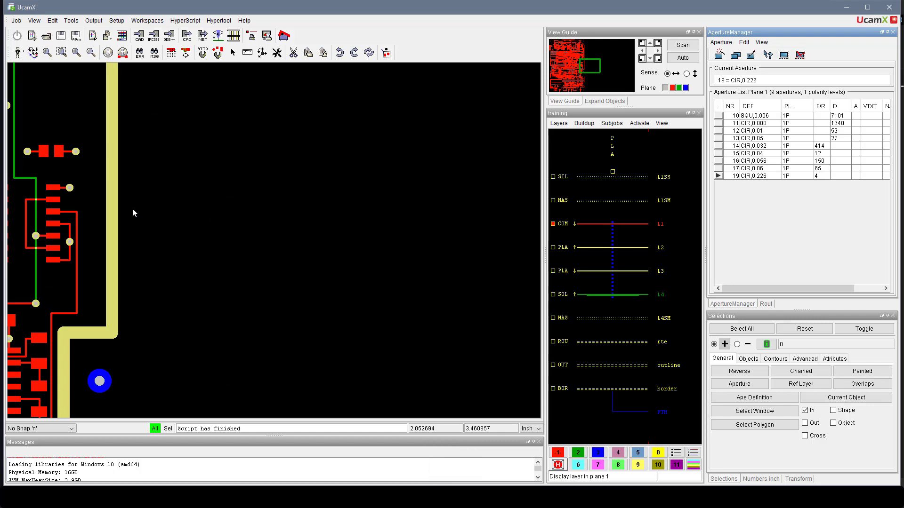
pyautogui.press('t')
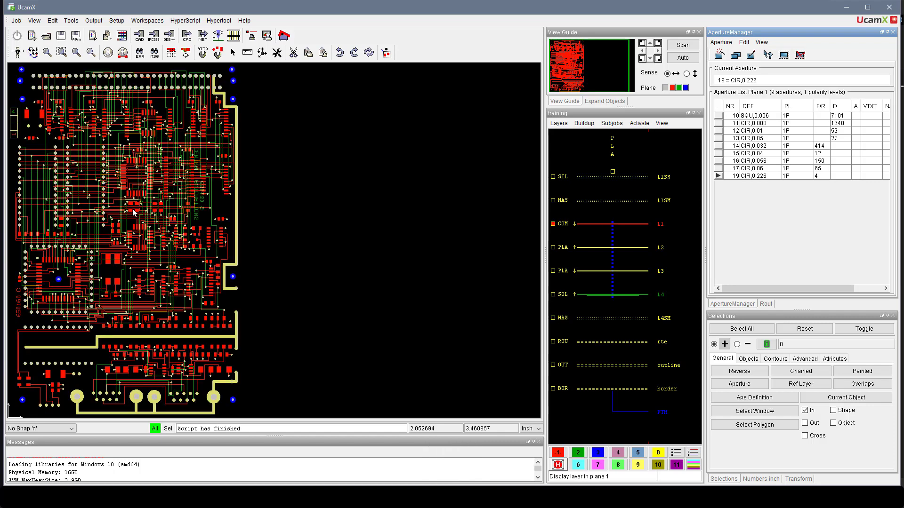
pyautogui.press('h')
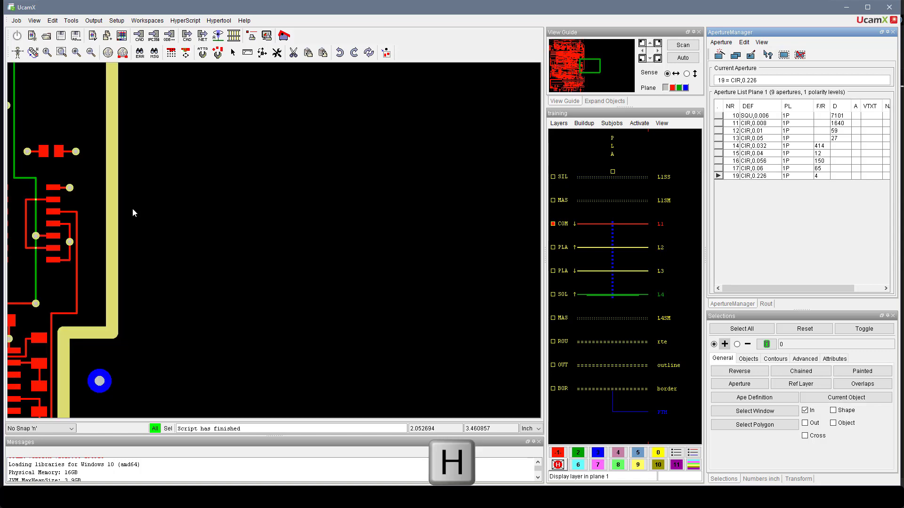
pyautogui.scroll(-3, 132, 213)
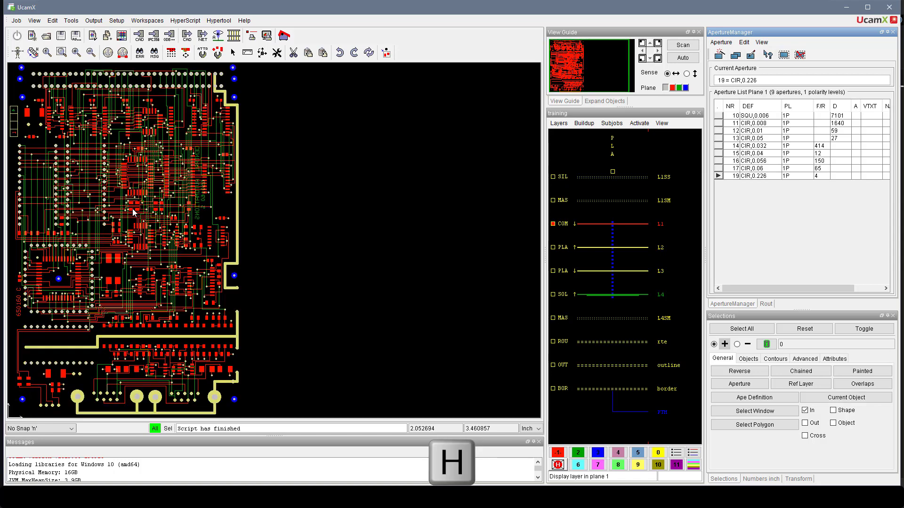
pyautogui.scroll(1, 133, 213)
pyautogui.scroll(-4, 133, 213)
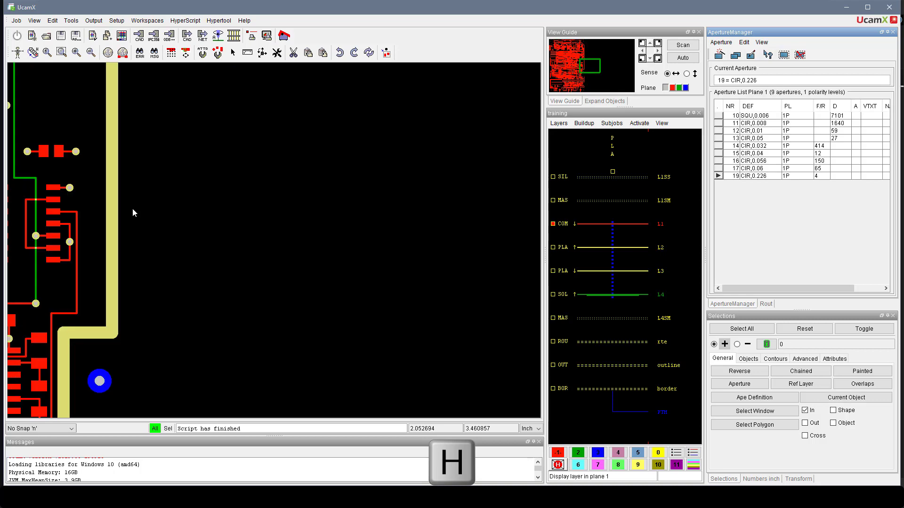
pyautogui.scroll(2, 133, 213)
pyautogui.scroll(-2, 133, 213)
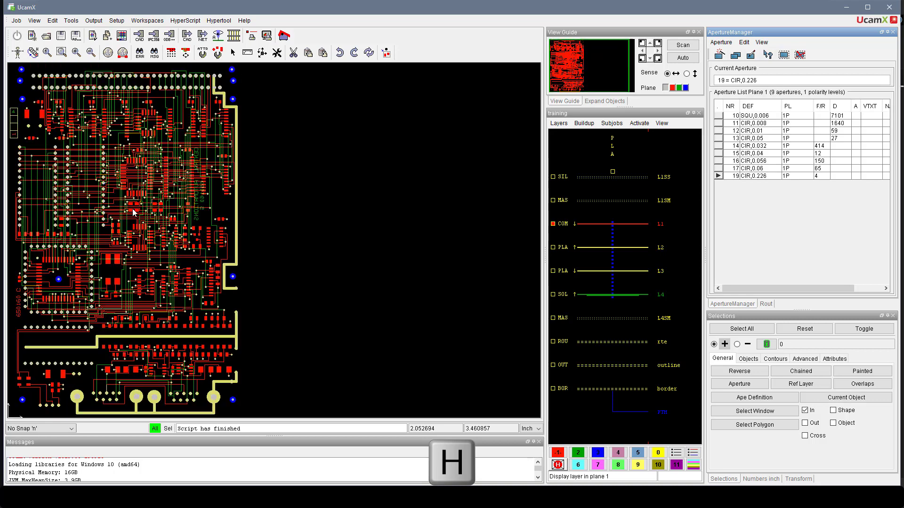
pyautogui.scroll(3, 133, 213)
pyautogui.scroll(-1, 133, 212)
pyautogui.press('h')
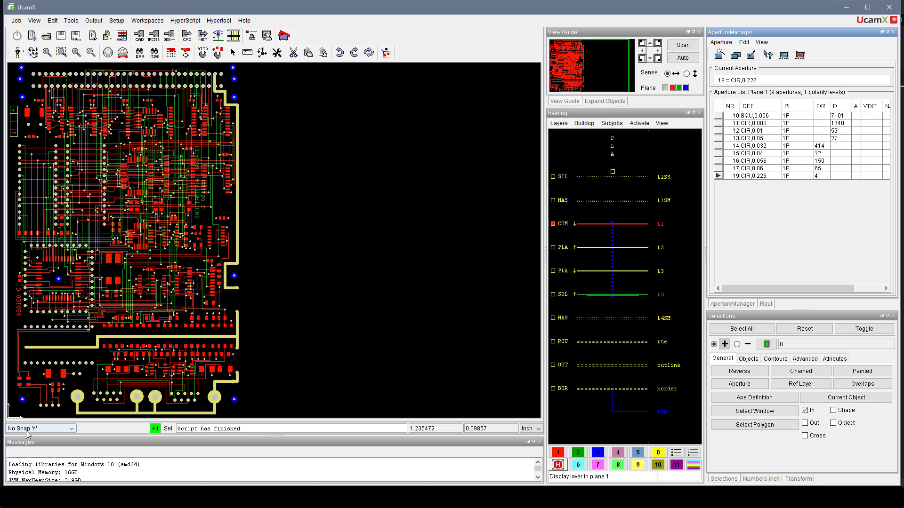
# Cycle the snap mode through To Point, To Grid, To Intersection and To Line under magnification, ending on No Snap
pyautogui.press('super+plus')
pyautogui.press('super+plus')
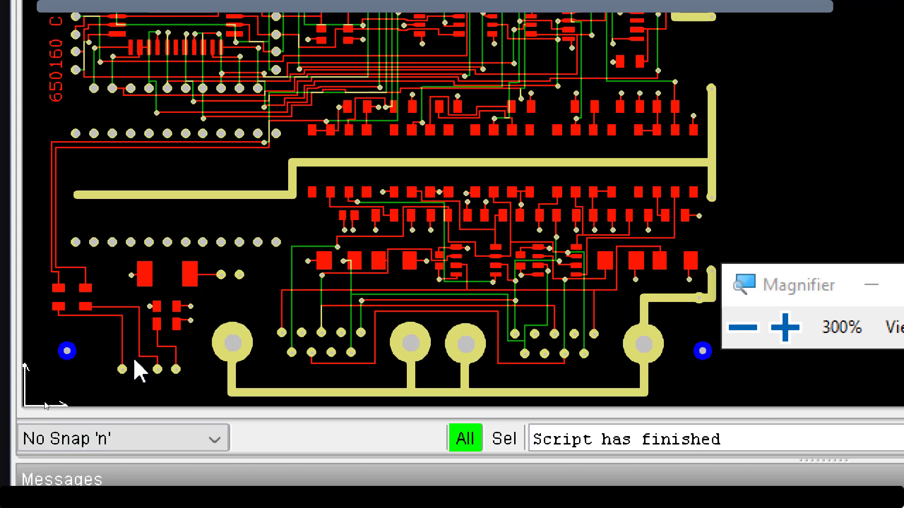
pyautogui.press('p')
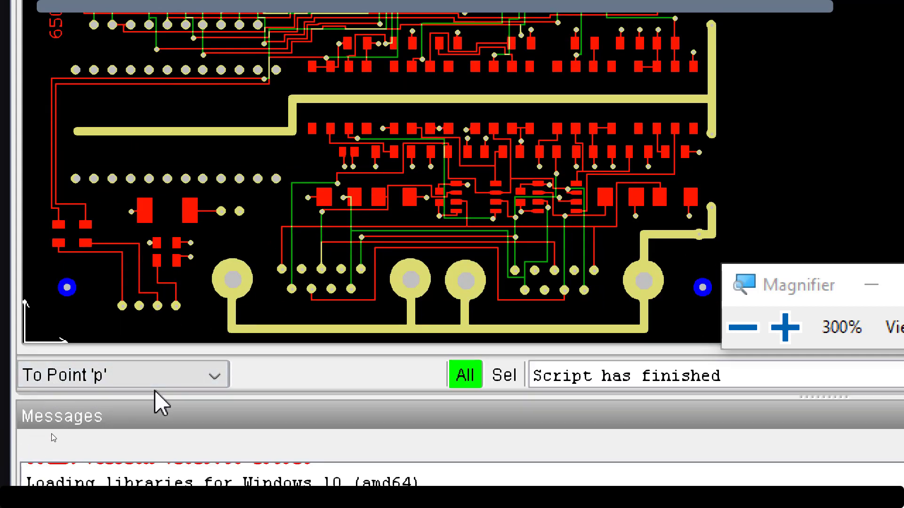
pyautogui.press('g')
pyautogui.press('i')
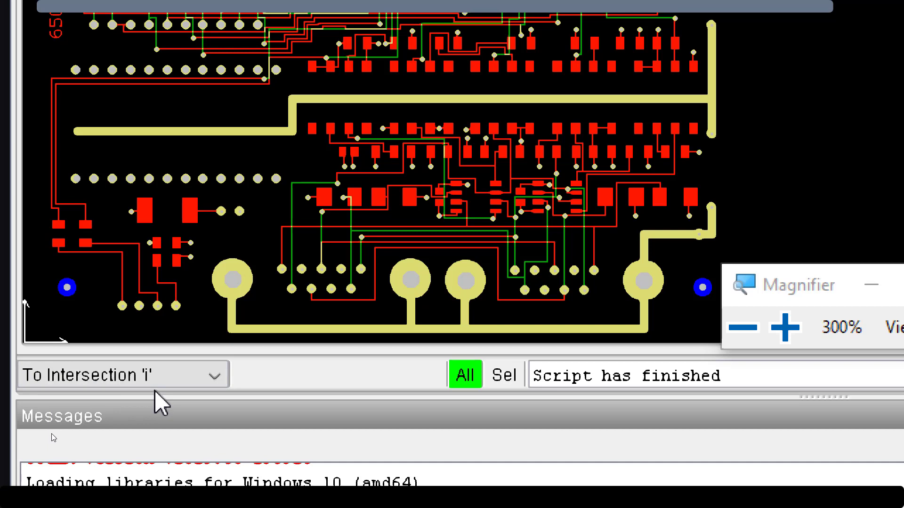
pyautogui.press('l')
pyautogui.click(166, 371)
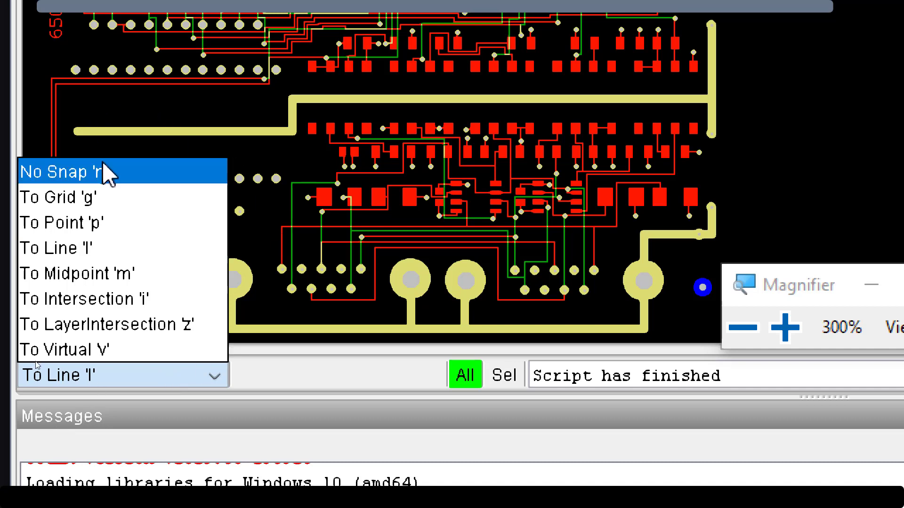
pyautogui.click(134, 170)
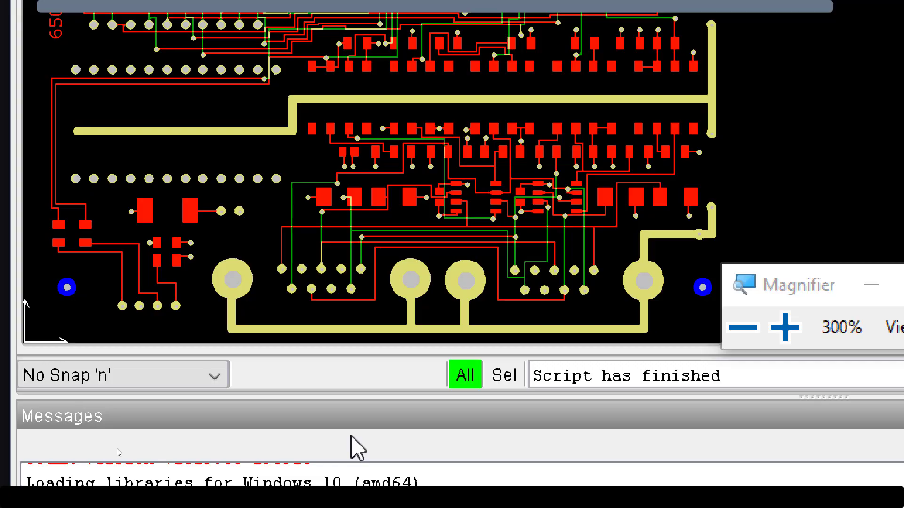
pyautogui.press('super+Escape')
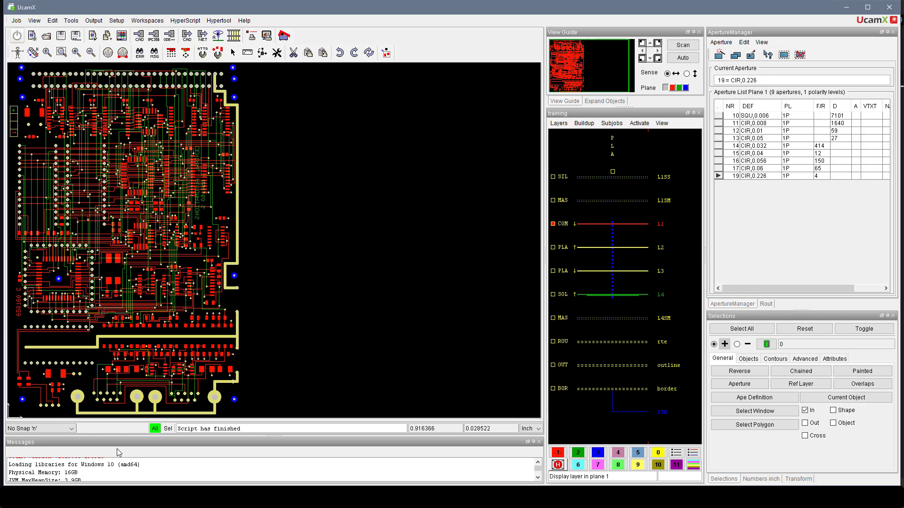
# Center the board in the view and activate all layers of the training job
pyautogui.hotkey('ctrl', 't')
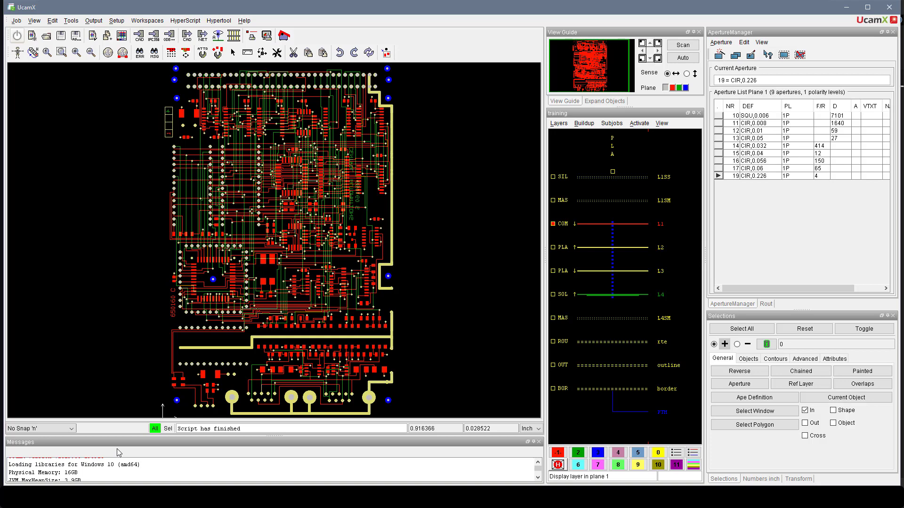
pyautogui.press('capslock')
pyautogui.hotkey('alt', 'shift', 'a')
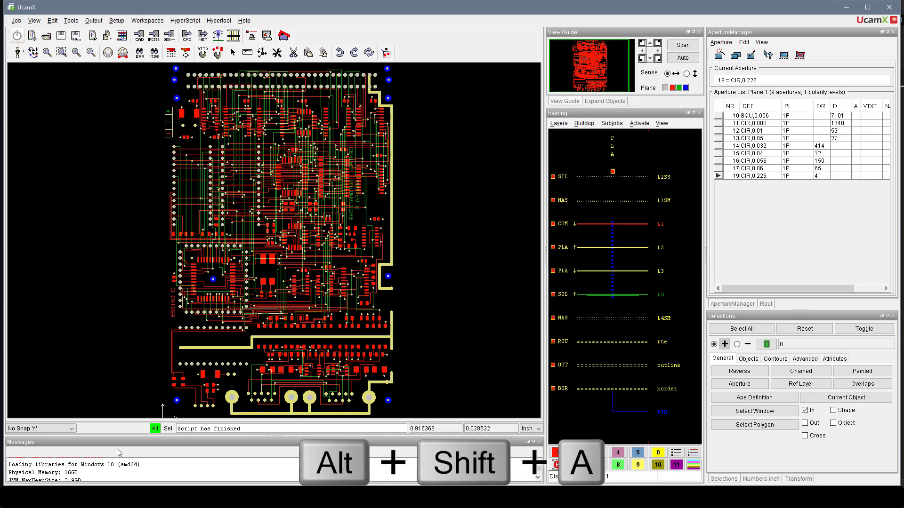
pyautogui.press('capslock')
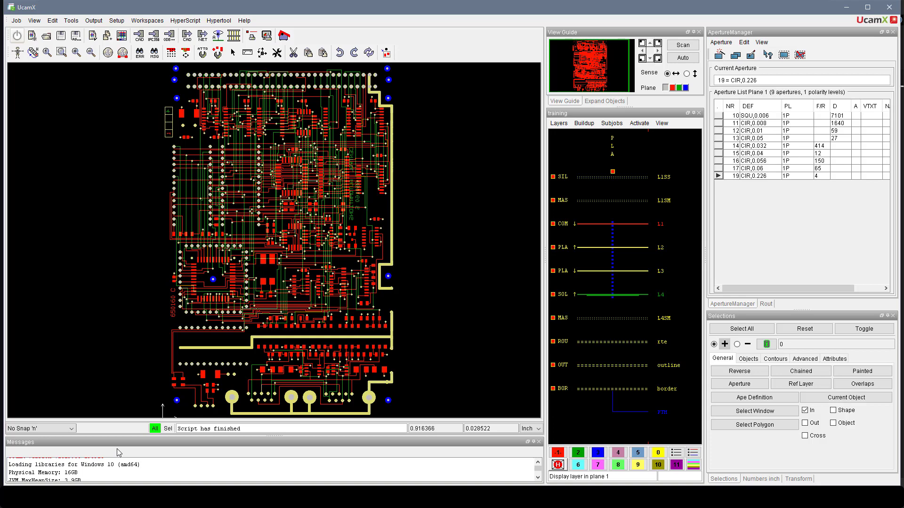
# Deactivate all layers, try activating the layer groups one by one, and activate the silkscreen and drill layers
pyautogui.hotkey('alt', 'shift', 'z')
pyautogui.hotkey('alt', 'shift', 'r')
pyautogui.hotkey('alt', 'shift', 'c')
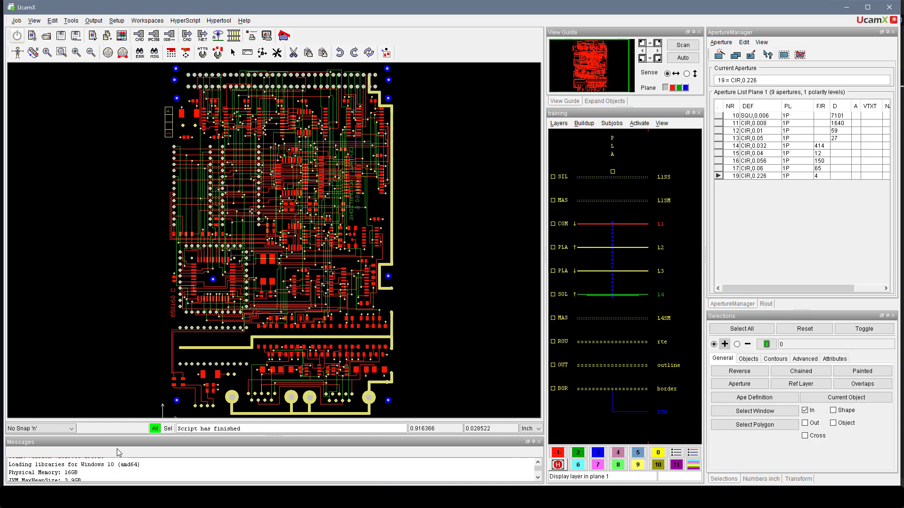
pyautogui.hotkey('alt', 'shift', 'm')
pyautogui.hotkey('alt', 'shift', 's')
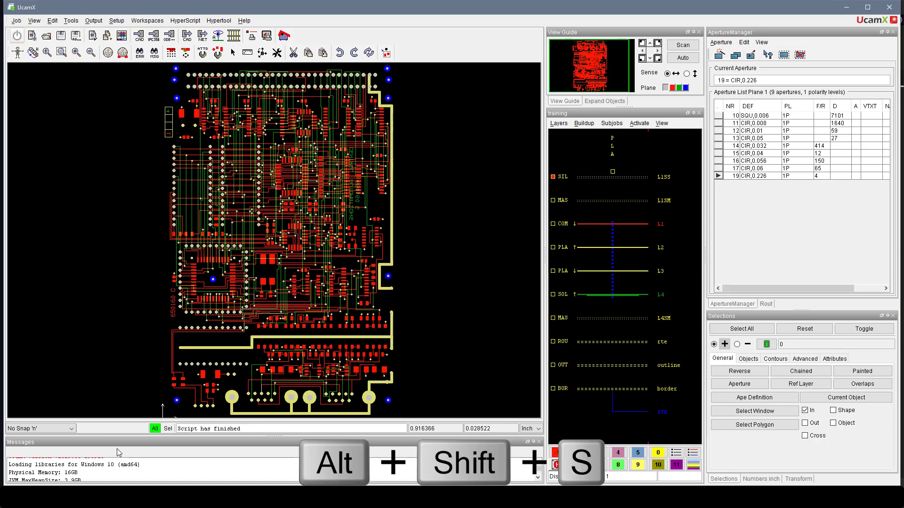
pyautogui.hotkey('alt', 'shift', 'd')
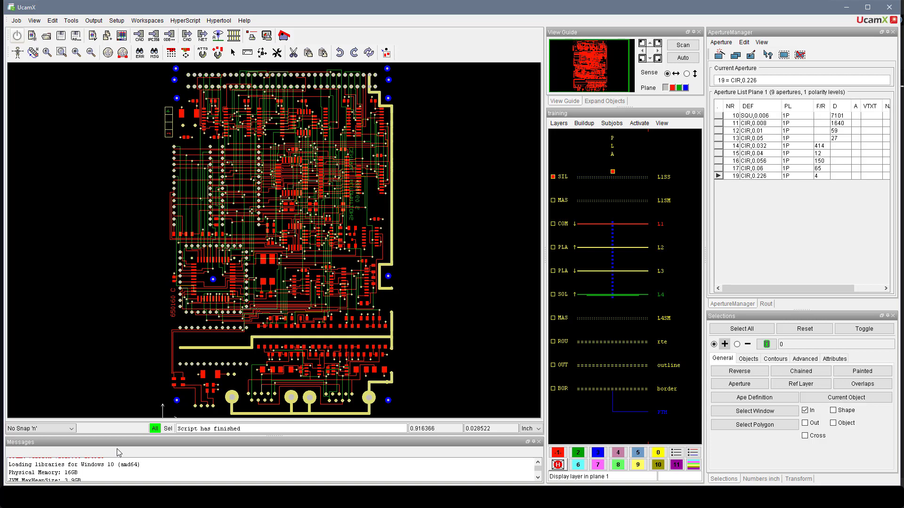
# Clear all displayed planes and show only copper layer L1 in plane 1
pyautogui.hotkey('alt', 'shift', 'h')
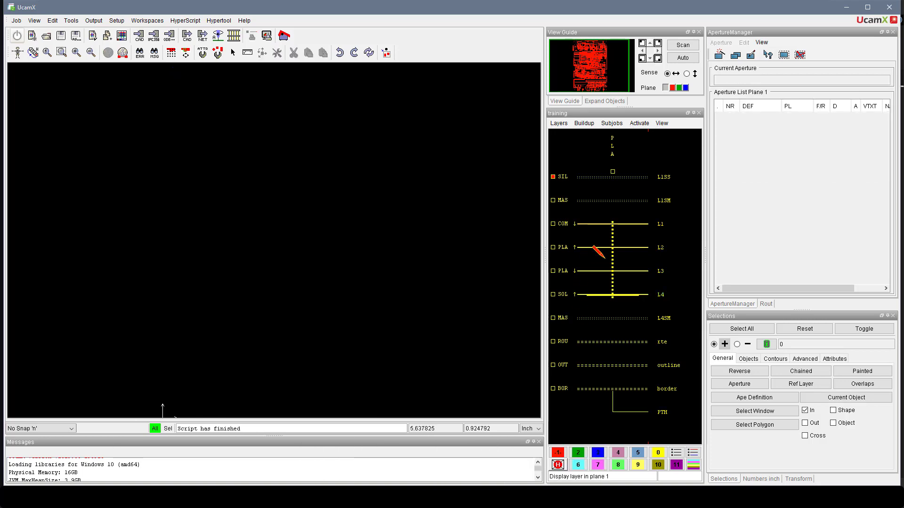
pyautogui.click(658, 220)
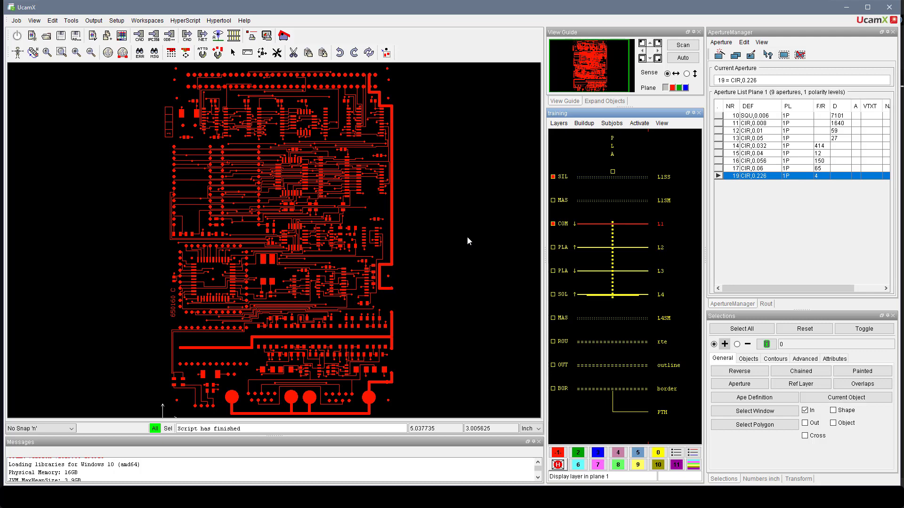
# Try selecting all L1 objects, a window of components below the board's center and the inverse of that window, resetting the selection
pyautogui.hotkey('shift', 'a')
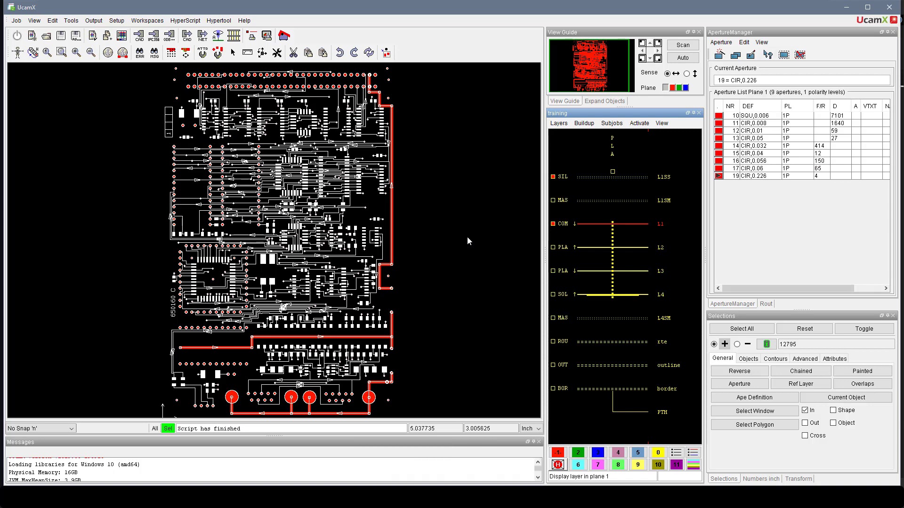
pyautogui.hotkey('shift', 'z')
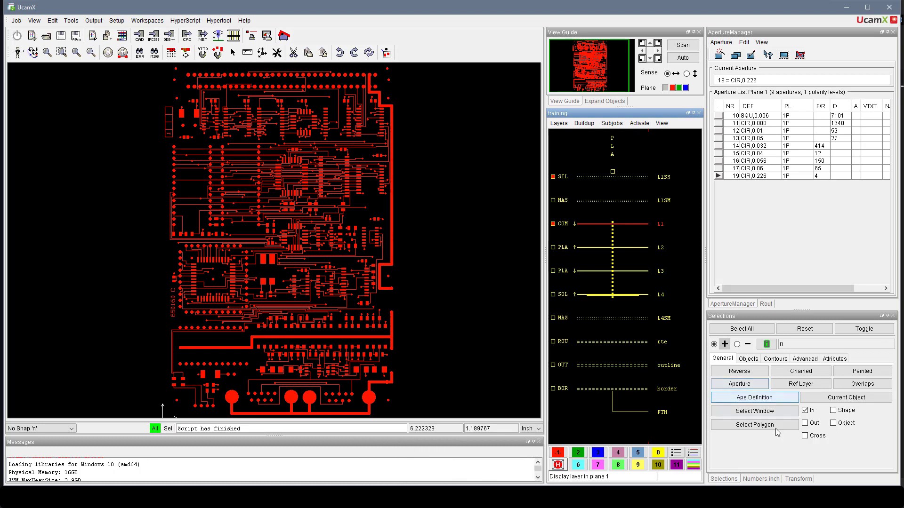
pyautogui.click(754, 411)
pyautogui.moveTo(286, 239); pyautogui.dragTo(338, 293)
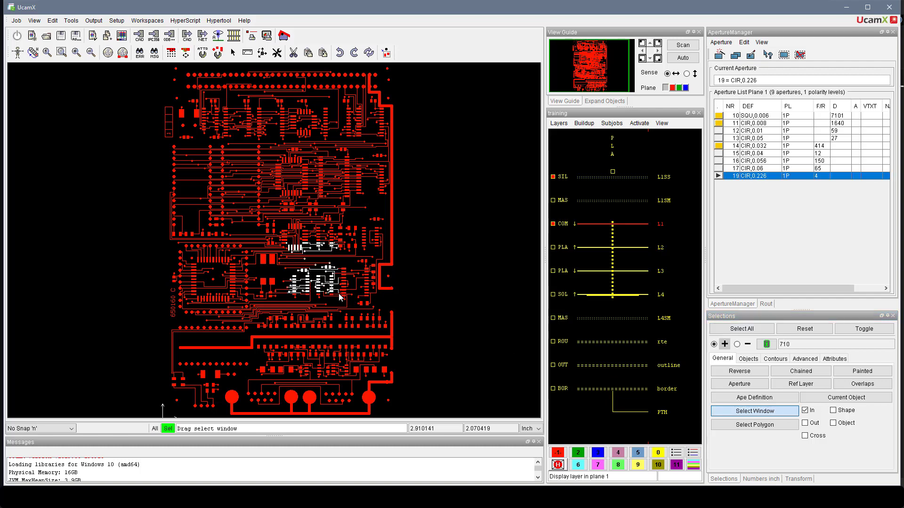
pyautogui.hotkey('shift', 't')
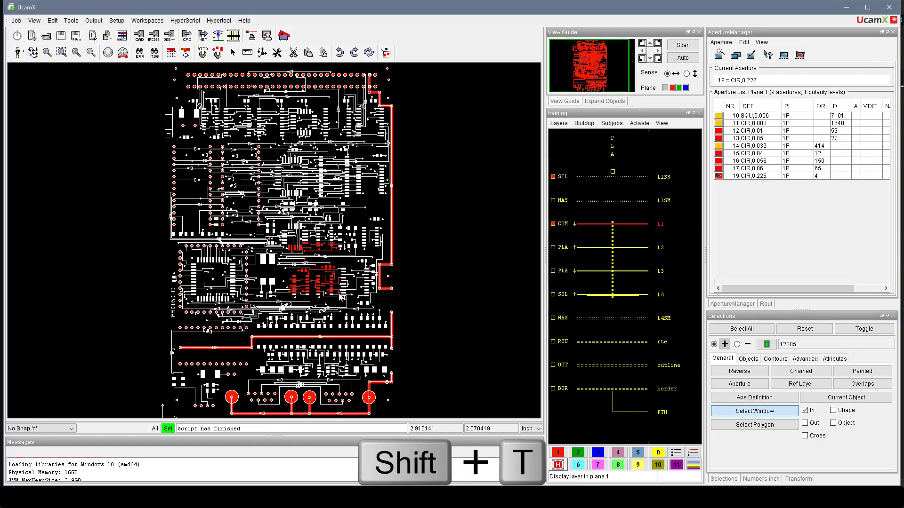
pyautogui.click(784, 329)
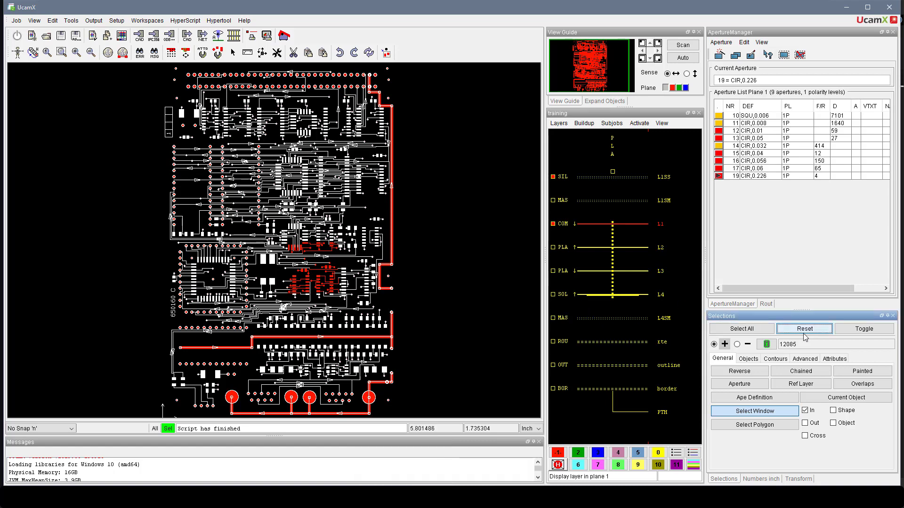
# Replace L1 on display with silkscreen layer L1SS in plane 1 and solder mask layer L1SM in plane 2
pyautogui.click(694, 459)
pyautogui.click(659, 169)
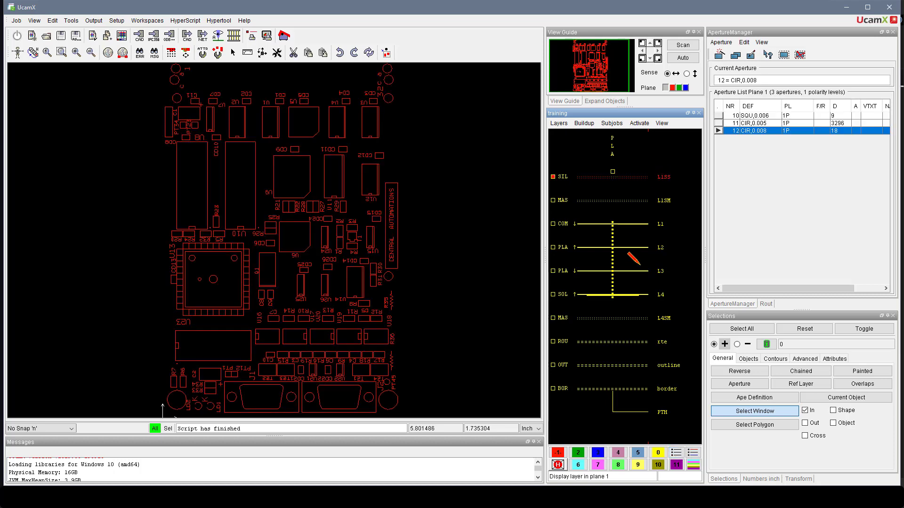
pyautogui.click(578, 452)
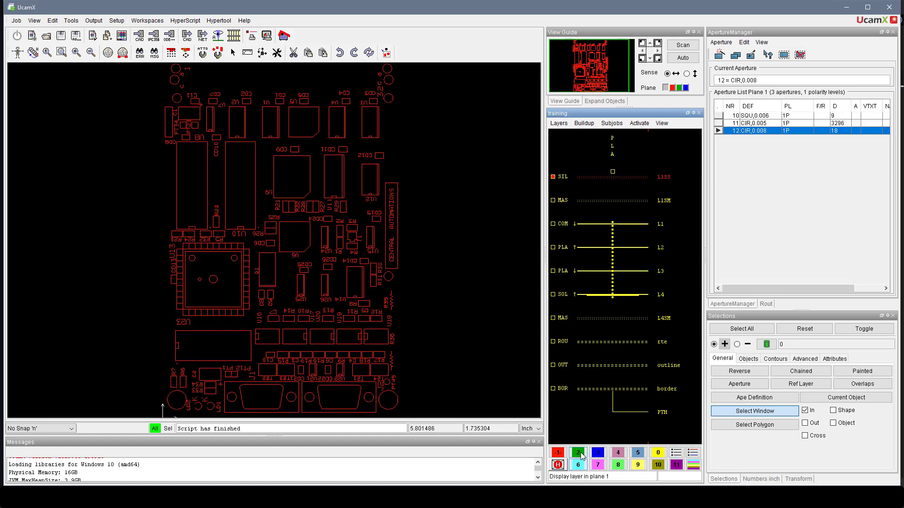
pyautogui.click(659, 201)
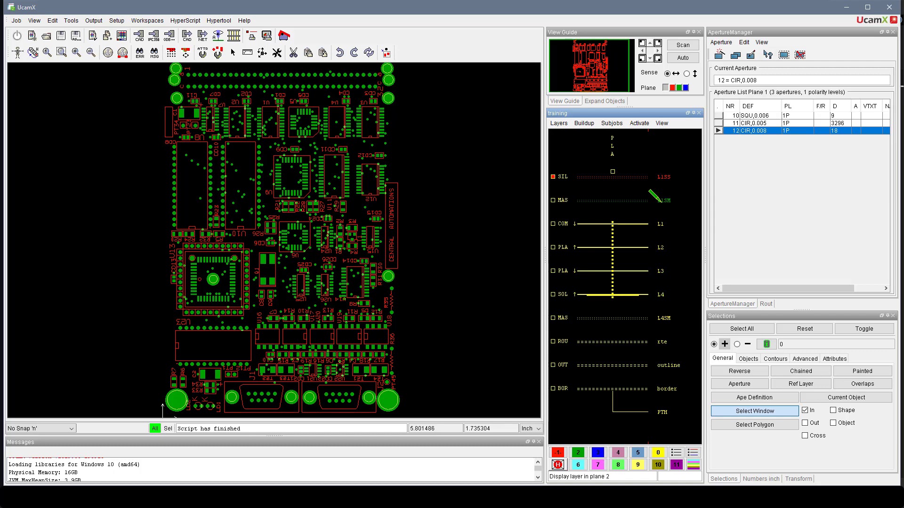
# Try selecting the overlapping objects on silkscreen layer L1SS, and reset the selection
pyautogui.hotkey('shift', 'o')
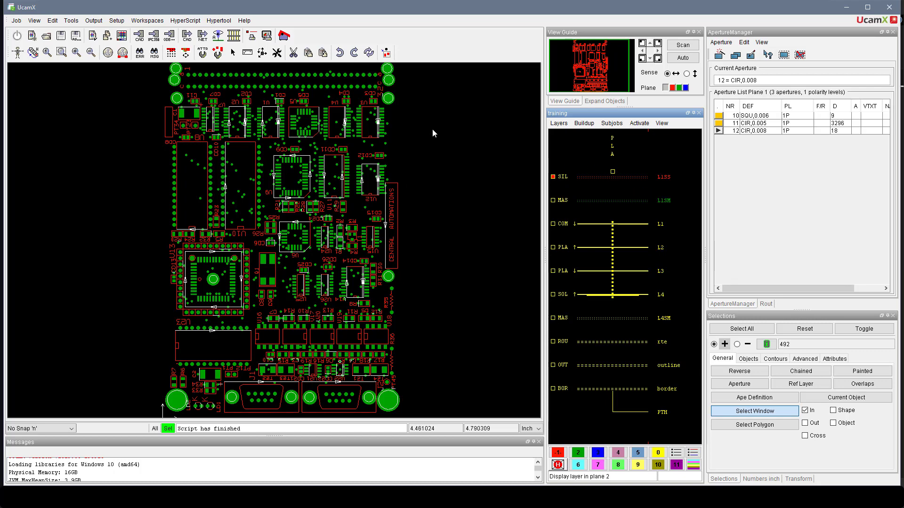
pyautogui.click(804, 329)
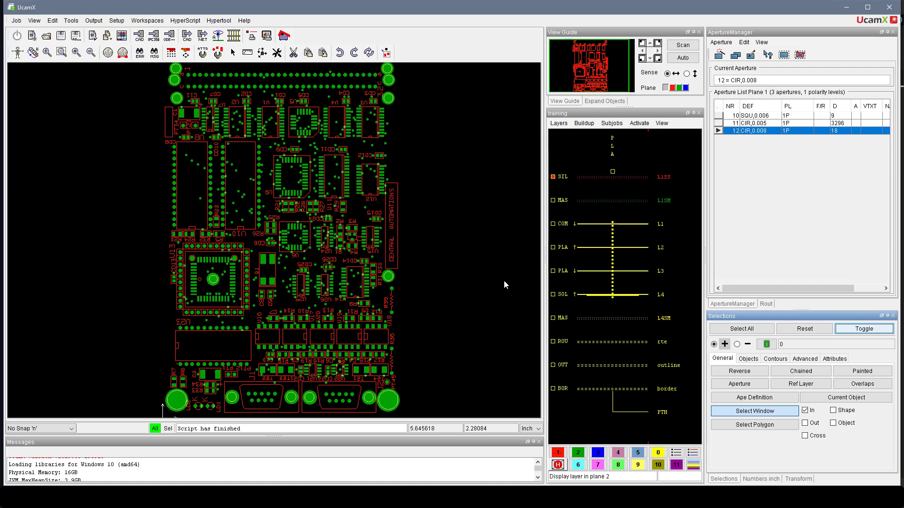
# Open startup.vhs in the VHS Editor and examine its job editor and aperture manager key actions in magnified view
pyautogui.hotkey('alt', 'F11')
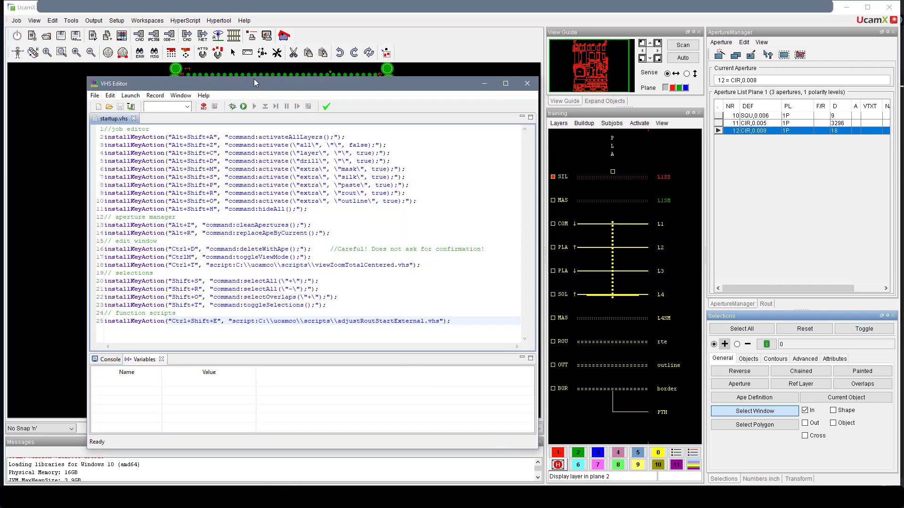
pyautogui.moveTo(253, 78); pyautogui.dragTo(253, 58)
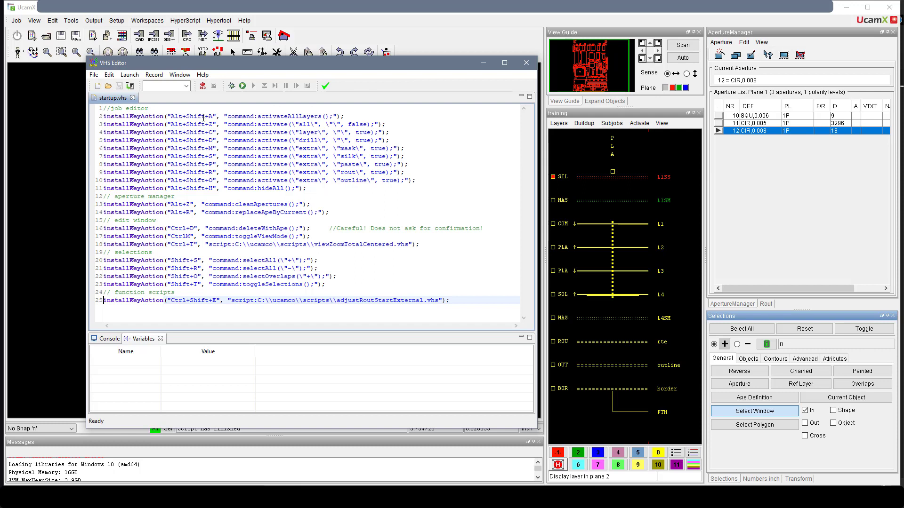
pyautogui.press('super+plus')
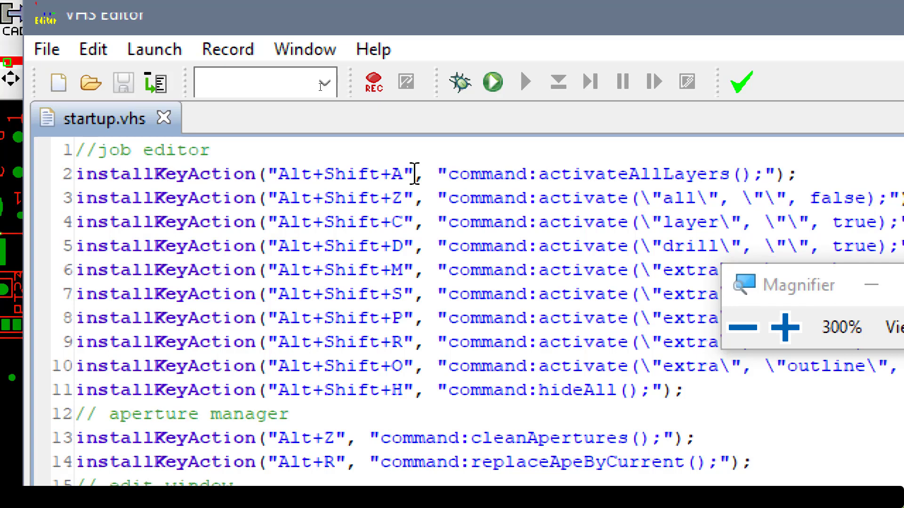
pyautogui.click(511, 167)
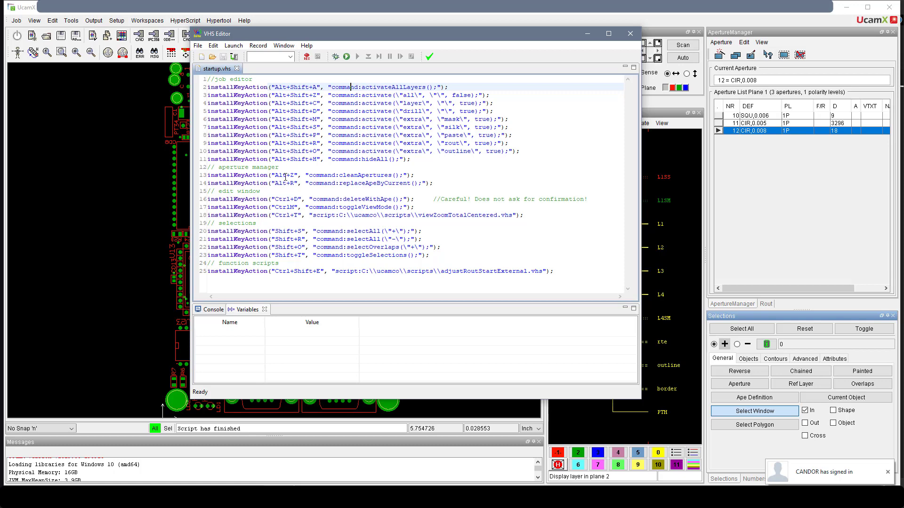
# Correct the toggleViewMode key action in startup.vhs to "Ctrl+M" and run the script
pyautogui.click(721, 42)
pyautogui.press('Escape')
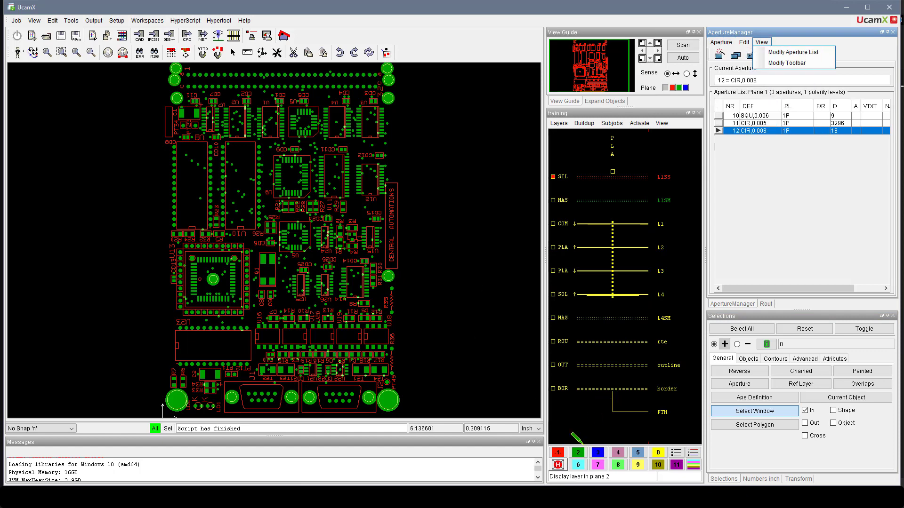
pyautogui.hotkey('alt', 'Tab')
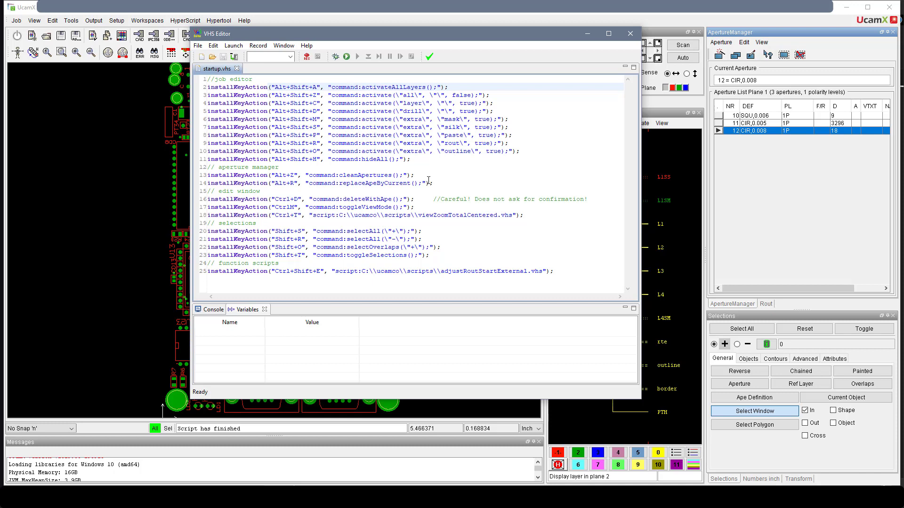
pyautogui.click(289, 207)
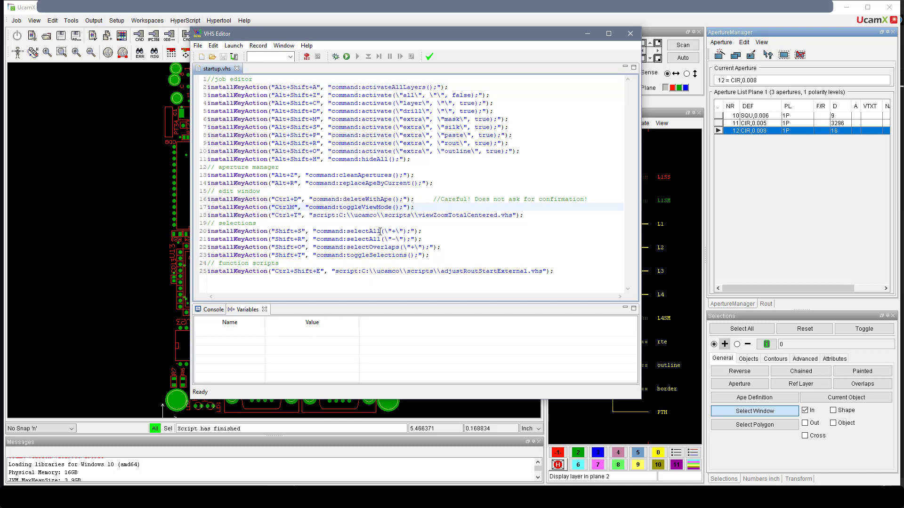
pyautogui.write('+')
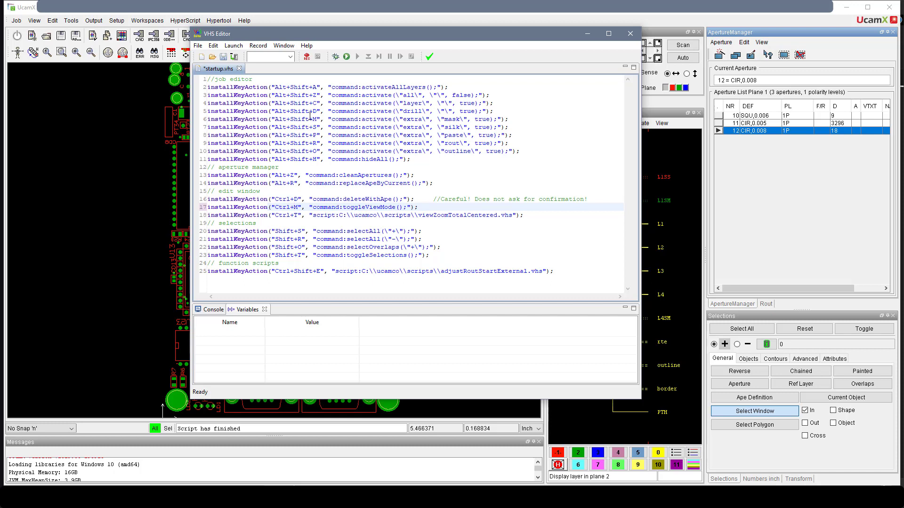
pyautogui.click(347, 57)
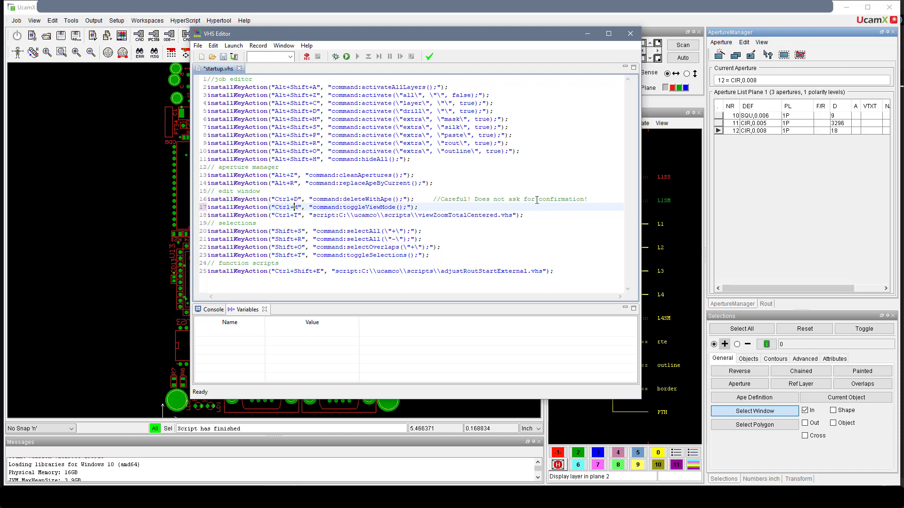
pyautogui.click(451, 233)
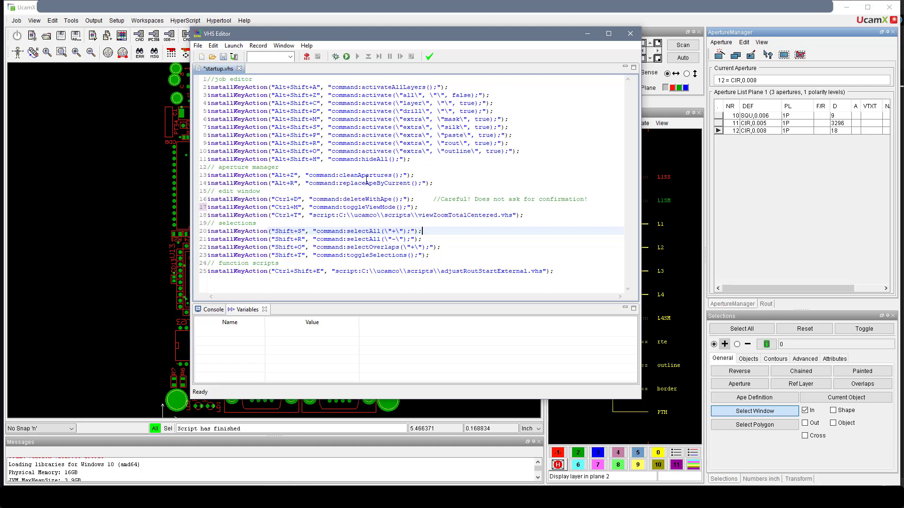
# Return to the training job, clear all displayed planes and show only rout layer rte in plane 1
pyautogui.click(418, 18)
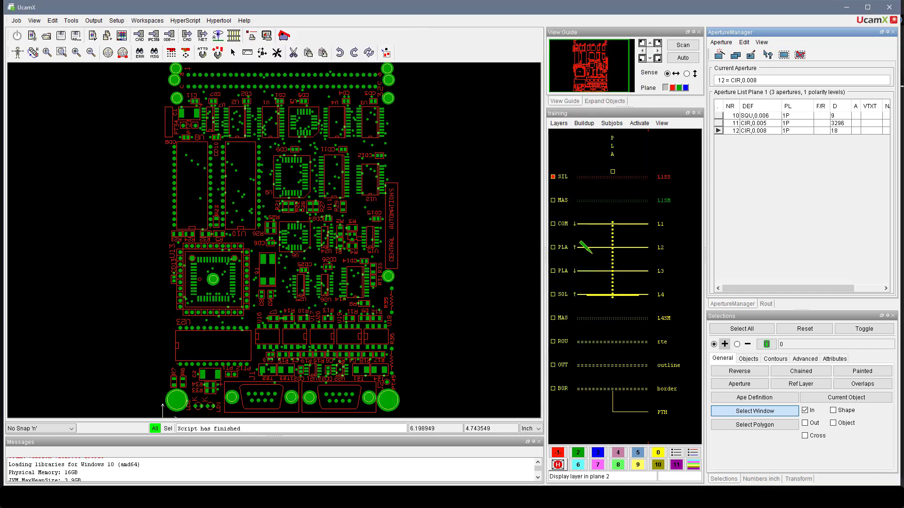
pyautogui.click(685, 451)
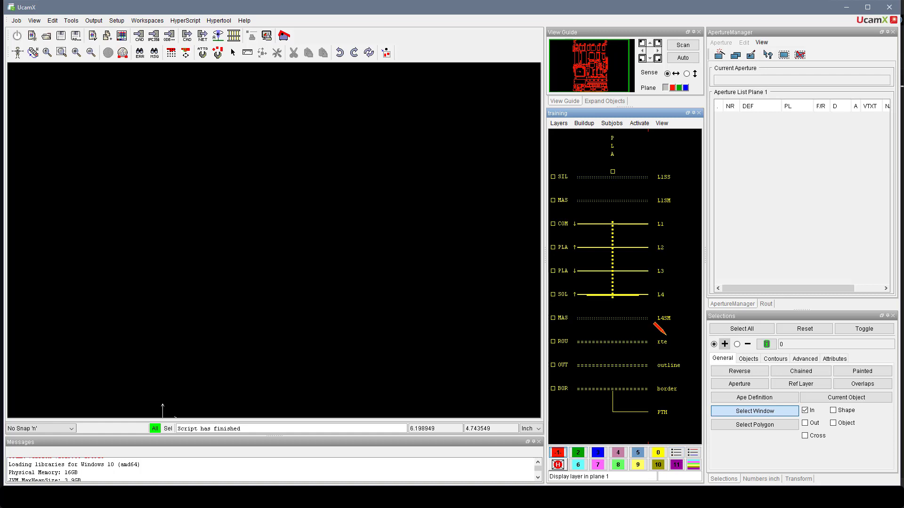
pyautogui.click(660, 341)
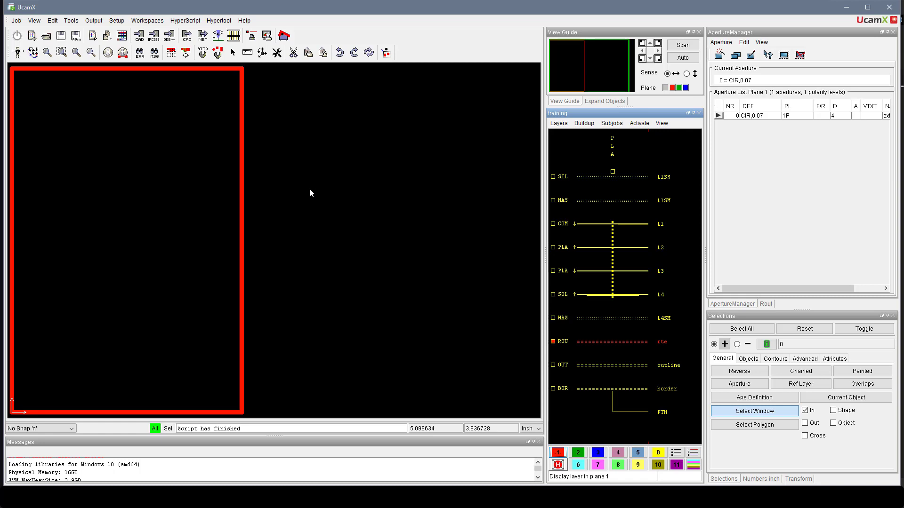
# Display the rout path and group numbering of the rte layer with the Rout Manager's path tools
pyautogui.click(771, 306)
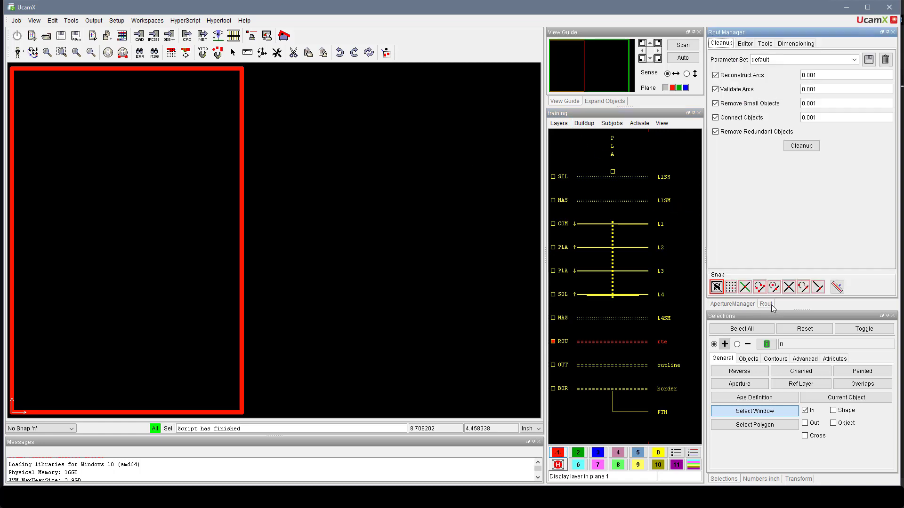
pyautogui.click(766, 43)
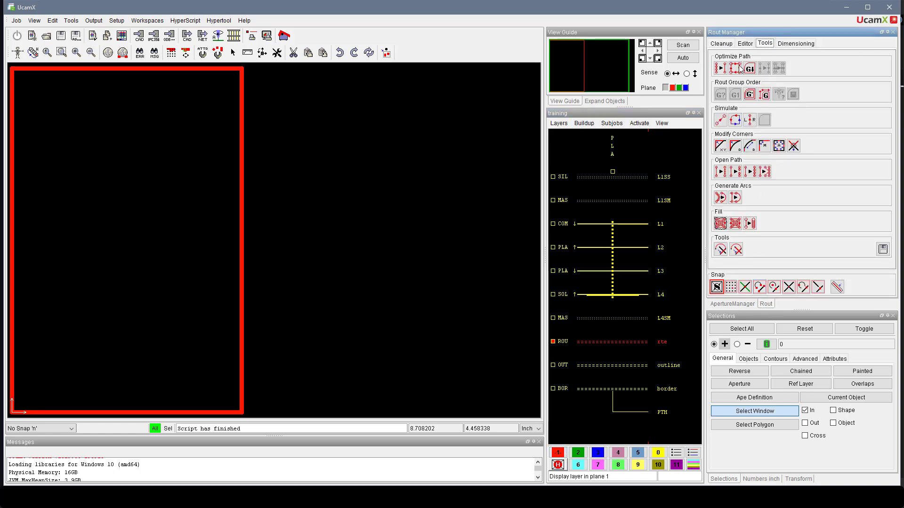
pyautogui.click(750, 69)
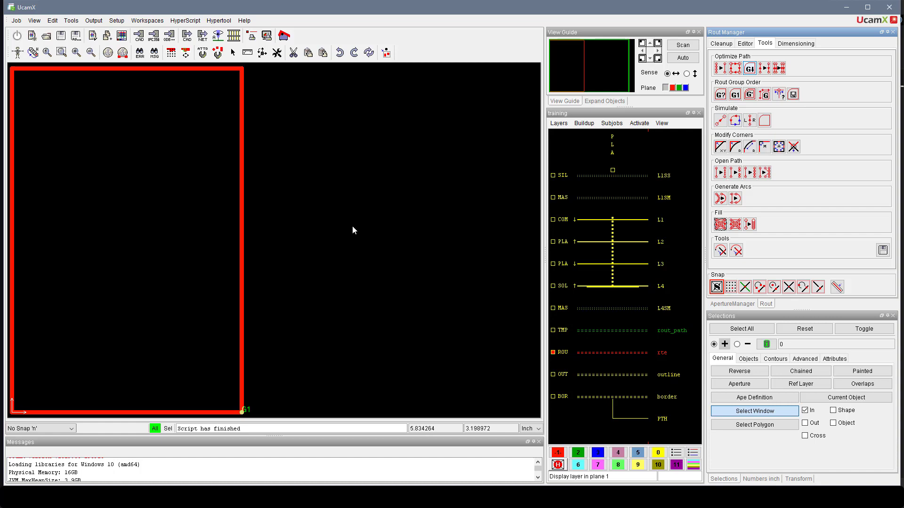
# Run the adjustRoutStartExternal script on the upper-left corner of the rte outline, accept the adjusted start point and show the whole rout
pyautogui.hotkey('ctrl', 'shift', 'e')
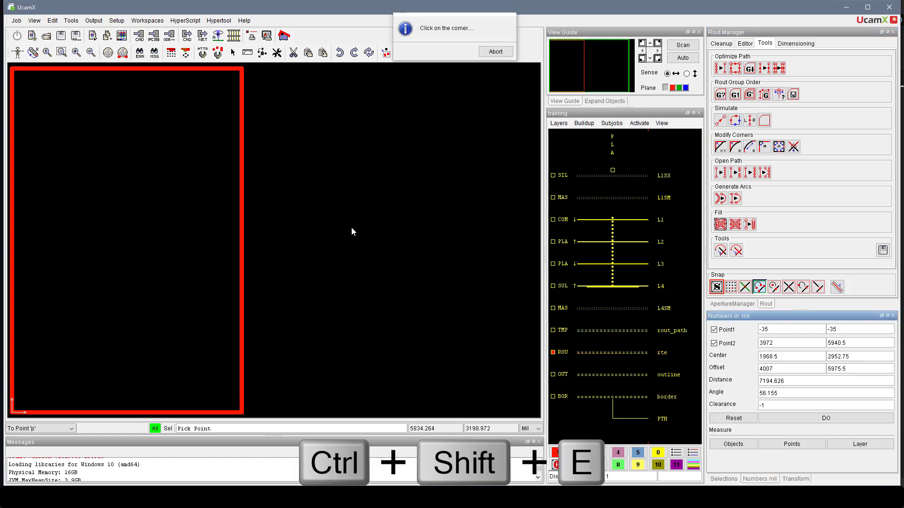
pyautogui.click(14, 80)
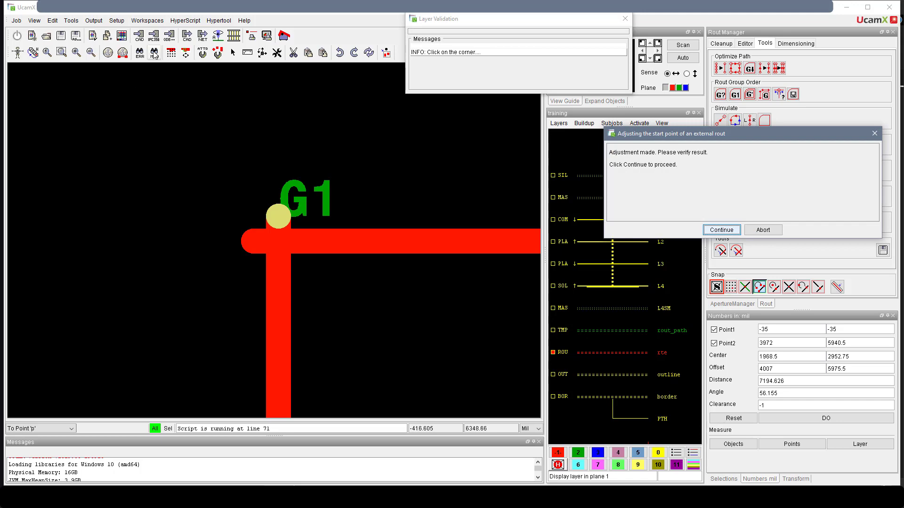
pyautogui.click(624, 20)
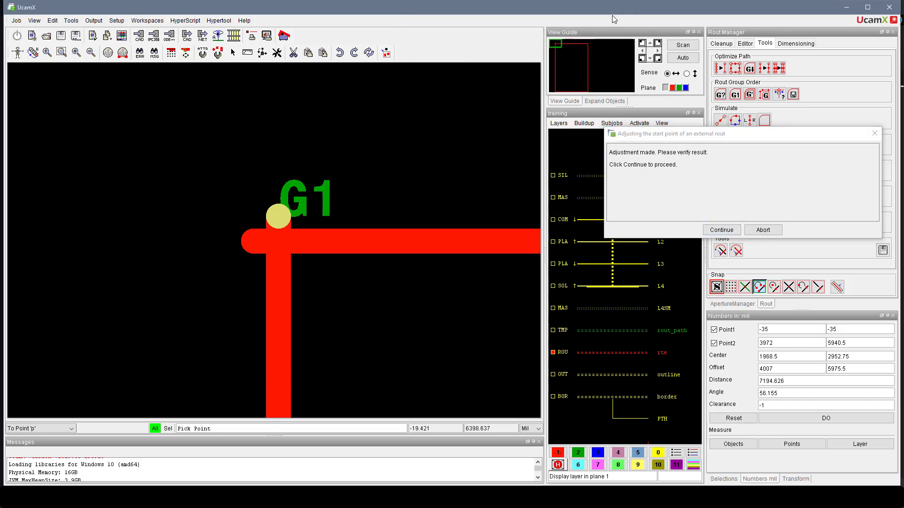
pyautogui.click(730, 233)
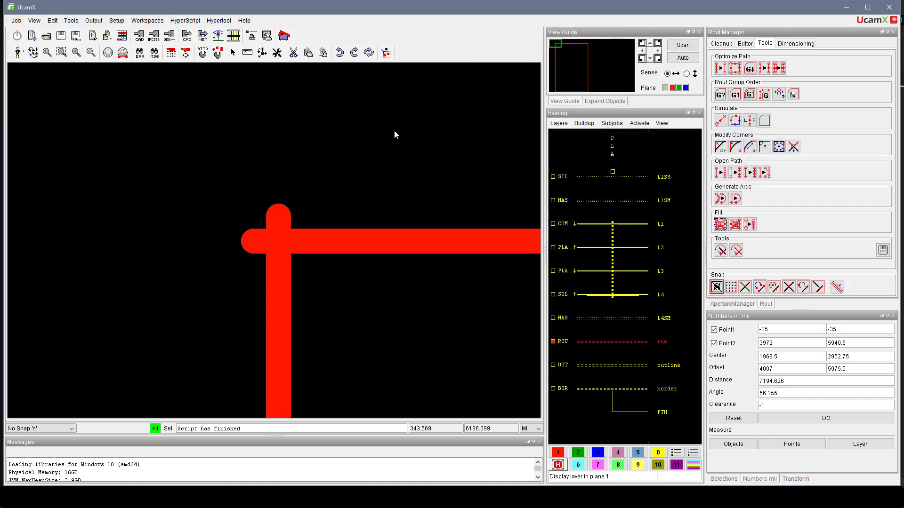
pyautogui.click(53, 59)
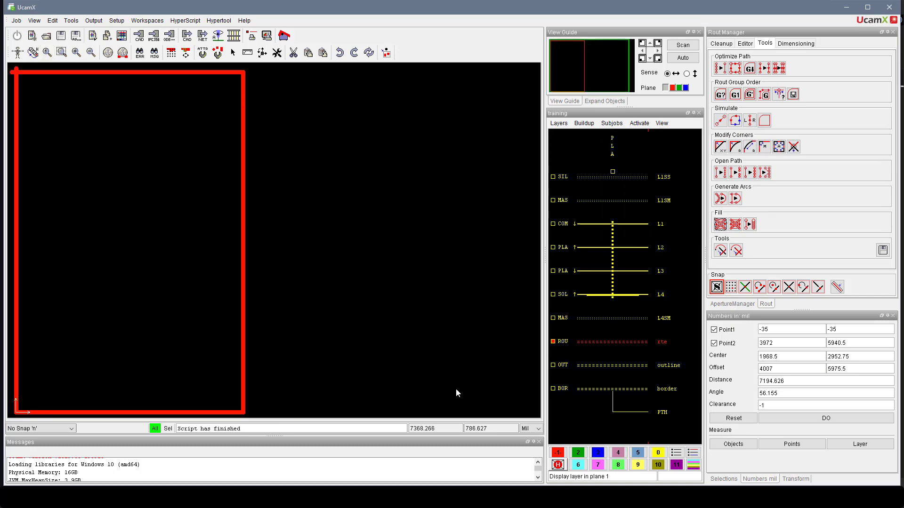
# Switch to File Explorer and open the properties of the UcamX PP-MAX shortcut in the Ucamco programs folder
pyautogui.hotkey('alt', 'Tab')
pyautogui.click(557, 453)
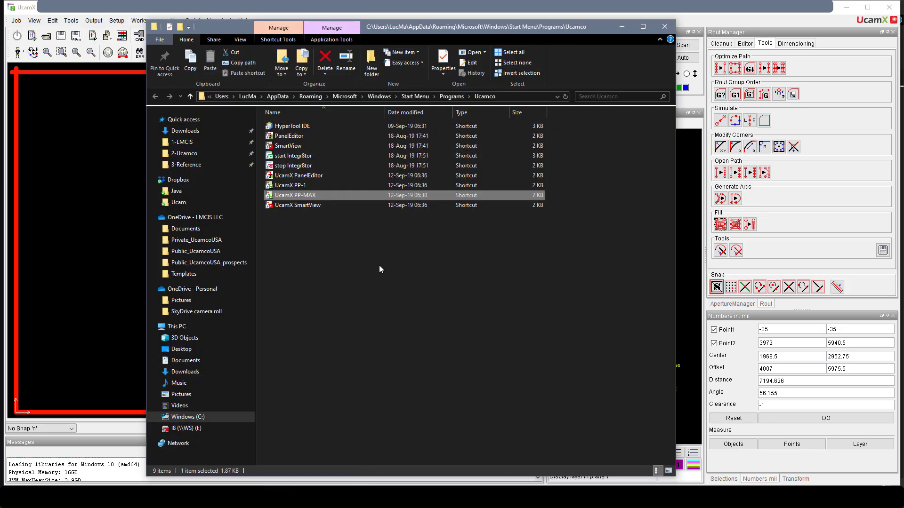
pyautogui.rightClick(351, 196)
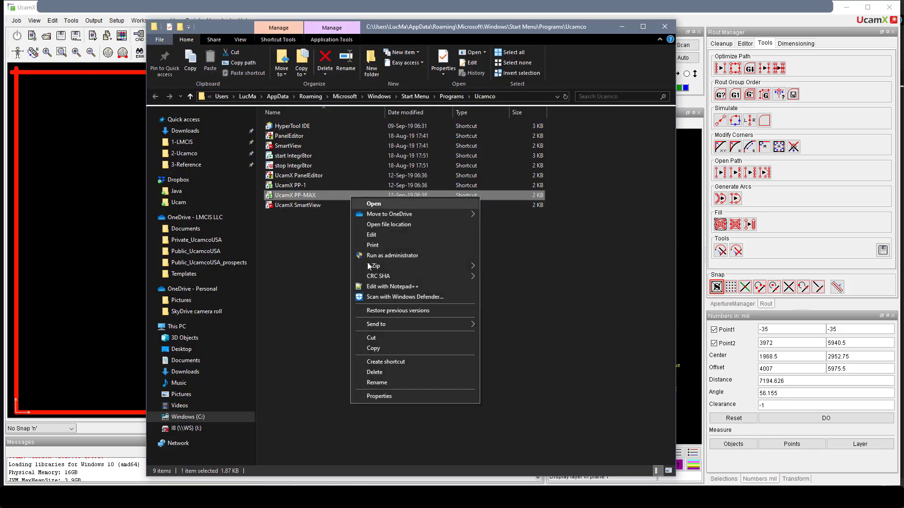
pyautogui.click(401, 394)
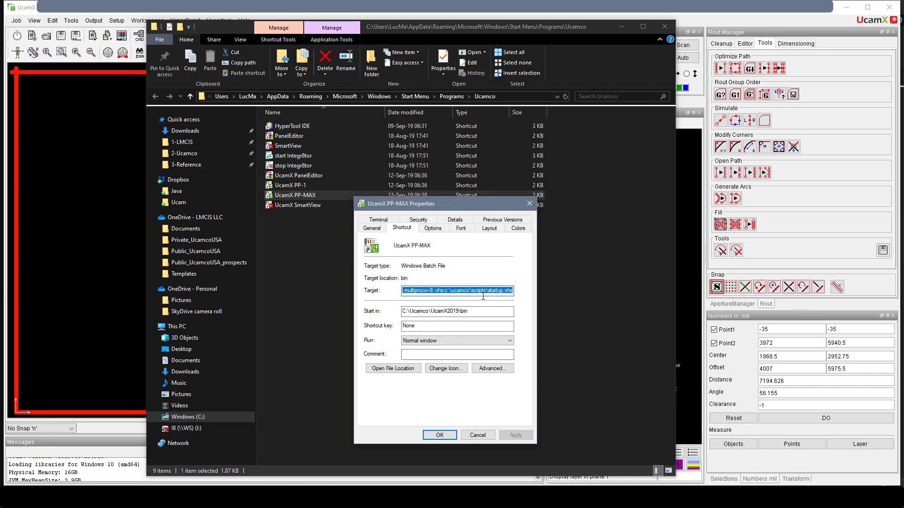
# Examine the -vhs:c:\ucamco\scripts\startup.vhs argument at the end of the shortcut's target in magnified view
pyautogui.press('super+plus')
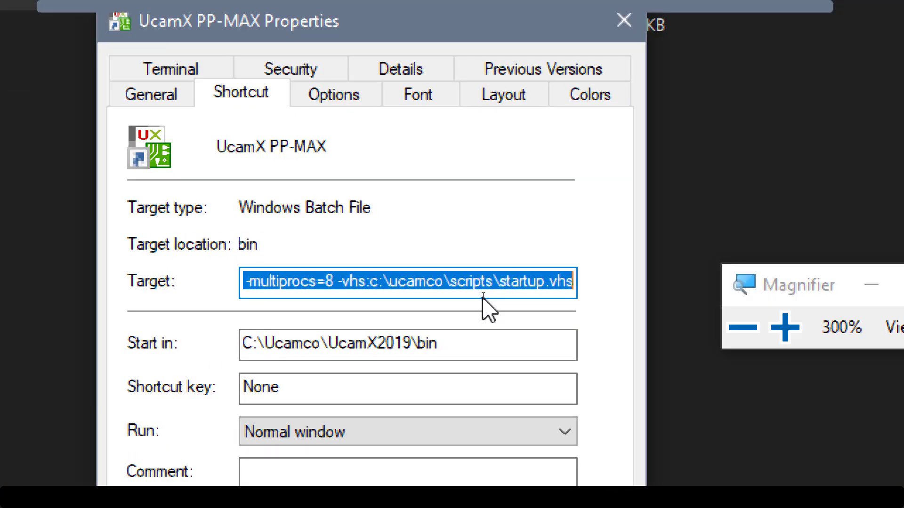
pyautogui.click(427, 282)
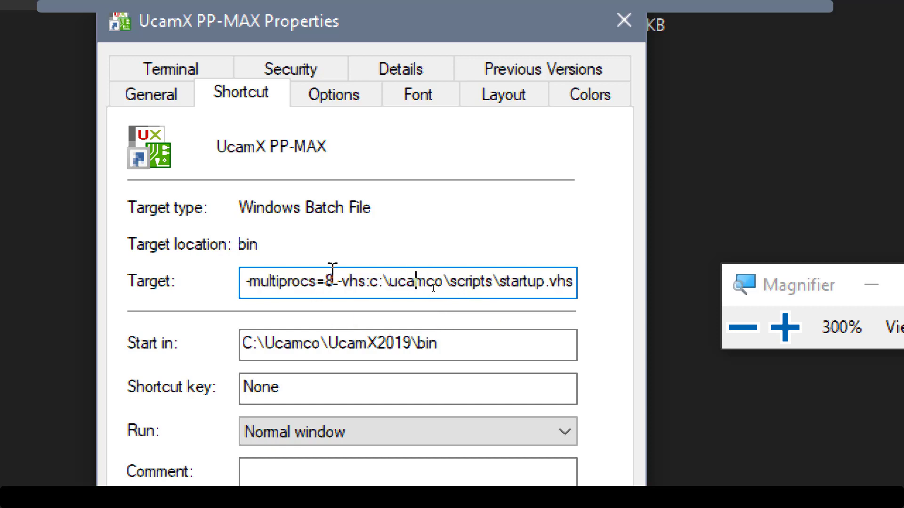
pyautogui.moveTo(333, 283); pyautogui.dragTo(576, 300)
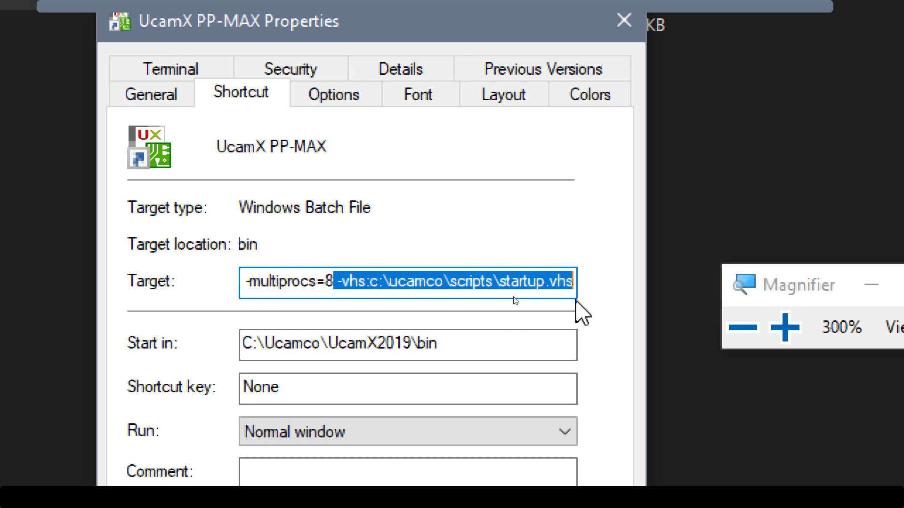
pyautogui.click(486, 274)
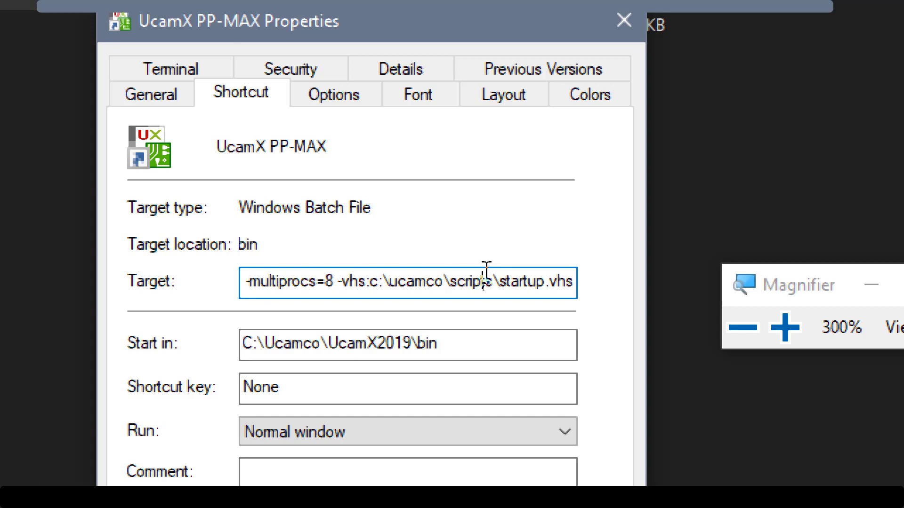
pyautogui.press('super+Escape')
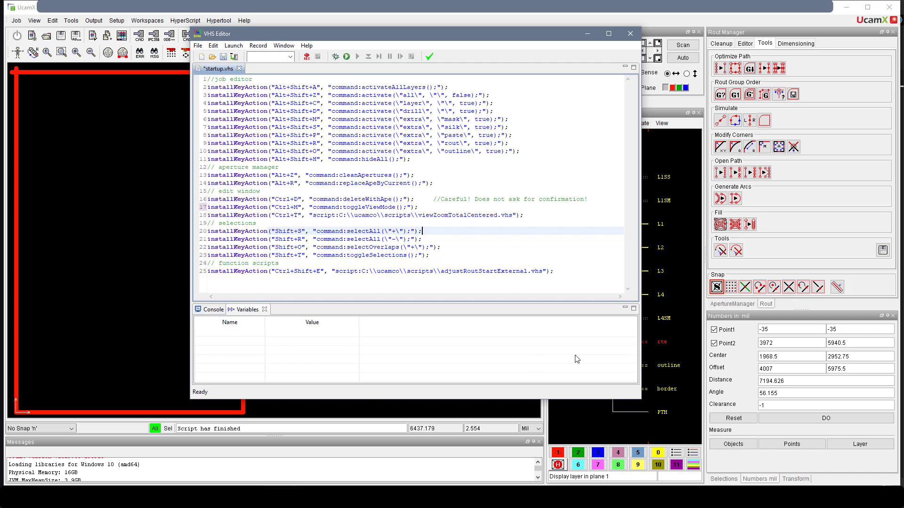
# Display all layers of the training job in separate planes, and clear all planes again
pyautogui.click(692, 466)
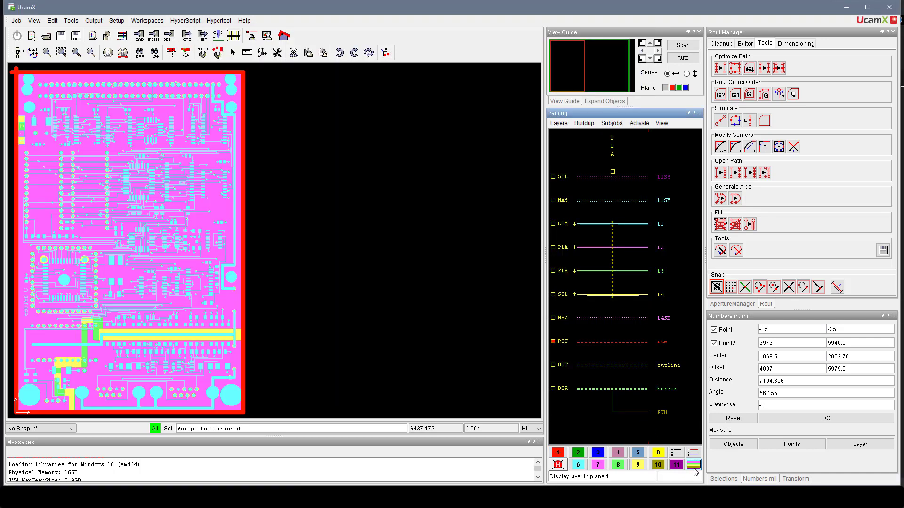
pyautogui.click(676, 452)
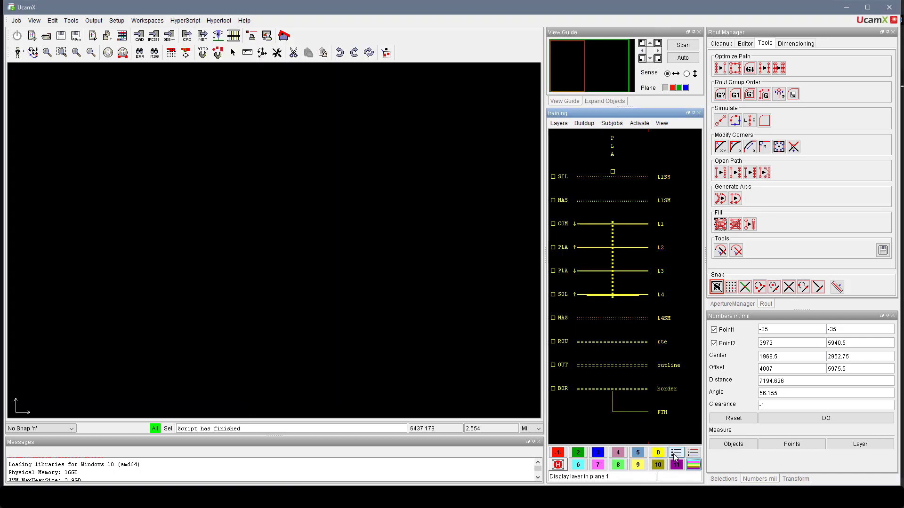
# Create a new script in the VHS Editor and record the display of all job layers in separate planes into it
pyautogui.click(661, 498)
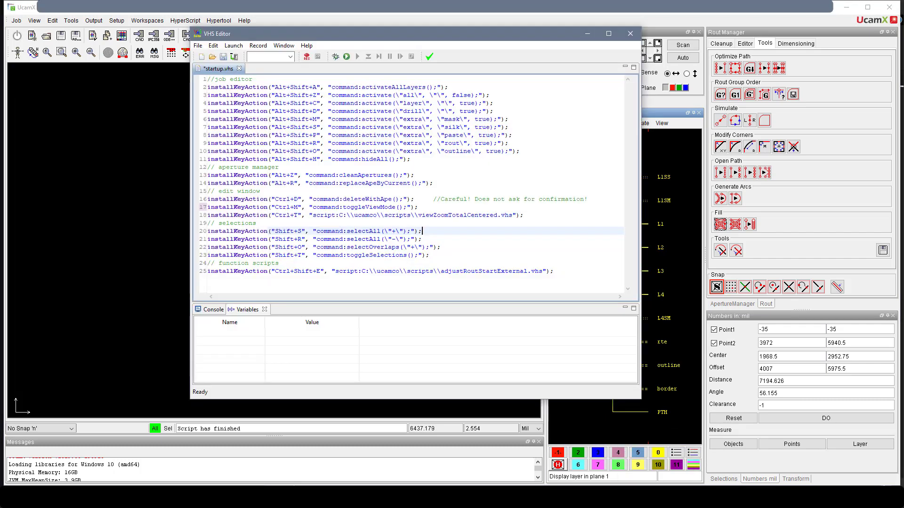
pyautogui.click(197, 45)
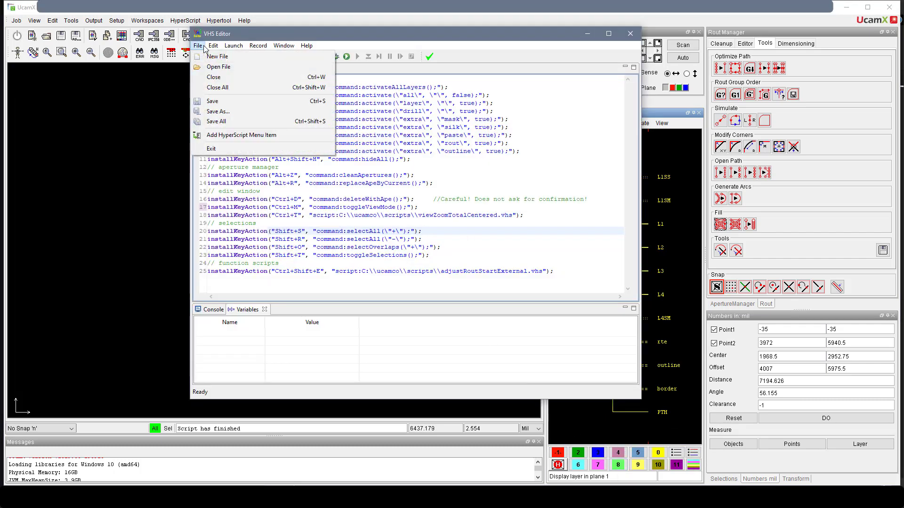
pyautogui.click(207, 57)
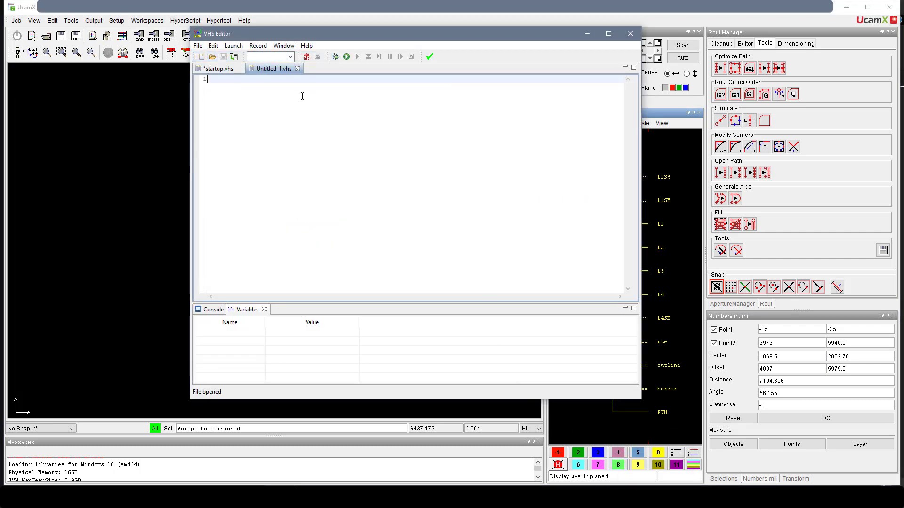
pyautogui.click(307, 57)
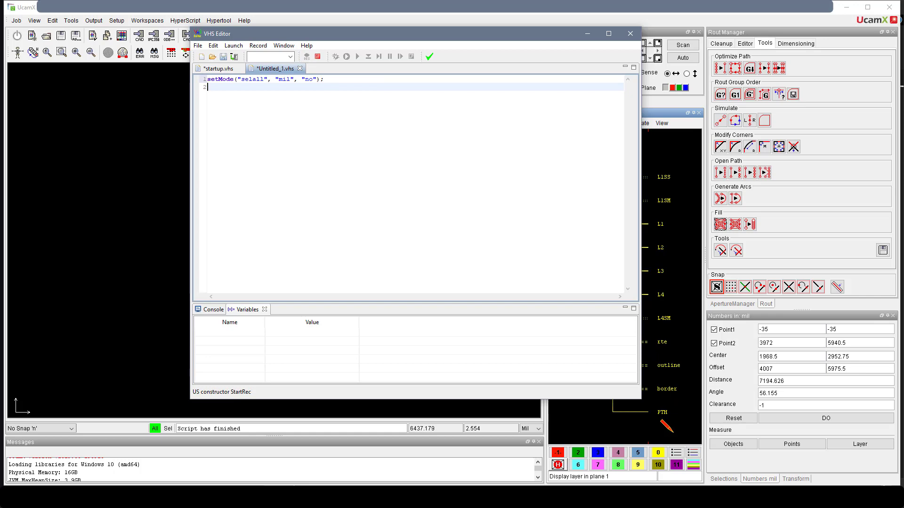
pyautogui.click(695, 467)
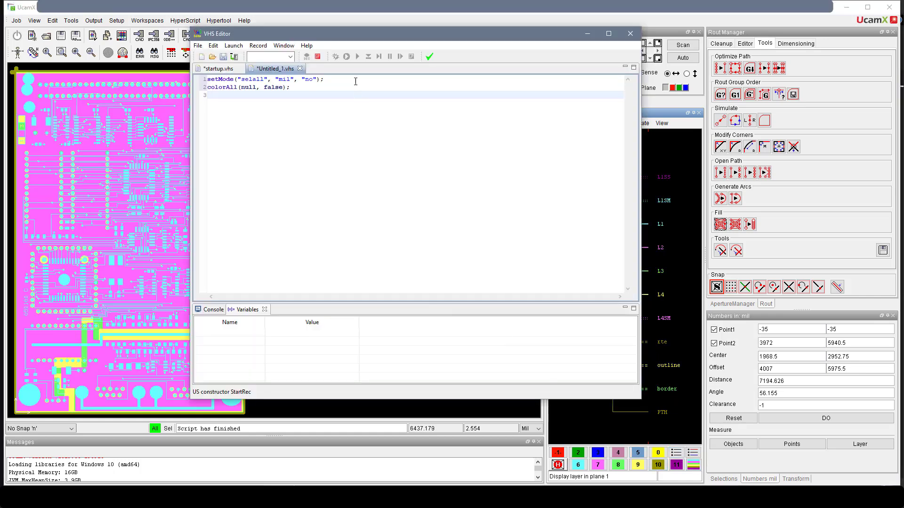
pyautogui.click(318, 57)
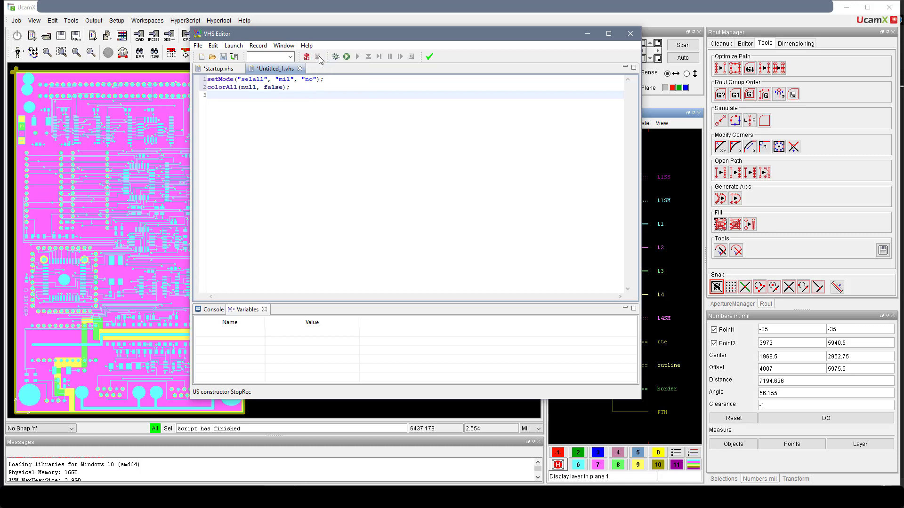
# Copy the recorded colorAll(null, false); line onto a new line below the hideAll key action in startup.vhs
pyautogui.click(294, 87)
pyautogui.hotkey('shift', 'Left')
pyautogui.hotkey('shift', 'Left')
pyautogui.hotkey('shift', 'Left')
pyautogui.hotkey('shift', 'Left')
pyautogui.hotkey('shift', 'Left')
pyautogui.hotkey('shift', 'Left')
pyautogui.hotkey('shift', 'Left')
pyautogui.hotkey('shift', 'Left')
pyautogui.hotkey('shift', 'Left')
pyautogui.hotkey('shift', 'Left')
pyautogui.hotkey('shift', 'Left')
pyautogui.hotkey('shift', 'Left')
pyautogui.hotkey('shift', 'Left')
pyautogui.hotkey('shift', 'Left')
pyautogui.hotkey('shift', 'Left')
pyautogui.hotkey('shift', 'Left')
pyautogui.hotkey('shift', 'Left')
pyautogui.hotkey('shift', 'Left')
pyautogui.hotkey('shift', 'Left')
pyautogui.hotkey('shift', 'Left')
pyautogui.hotkey('ctrl', 'c')
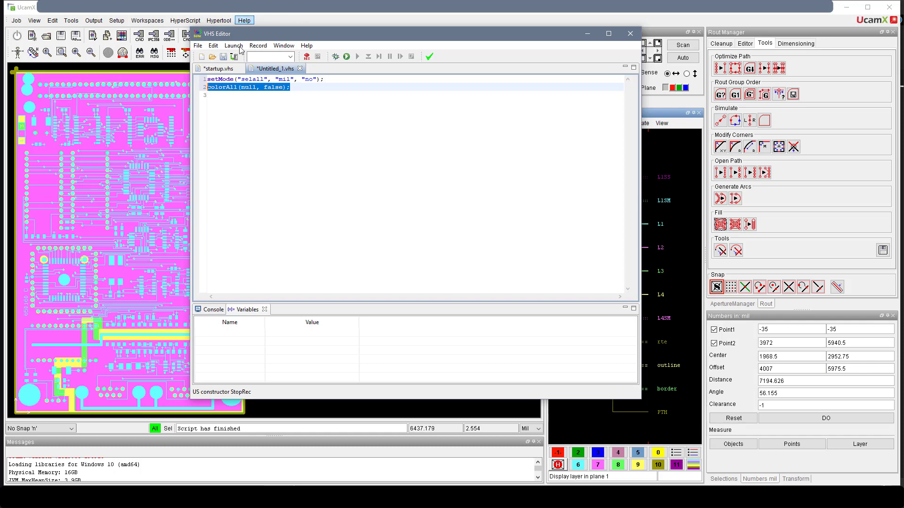
pyautogui.click(214, 69)
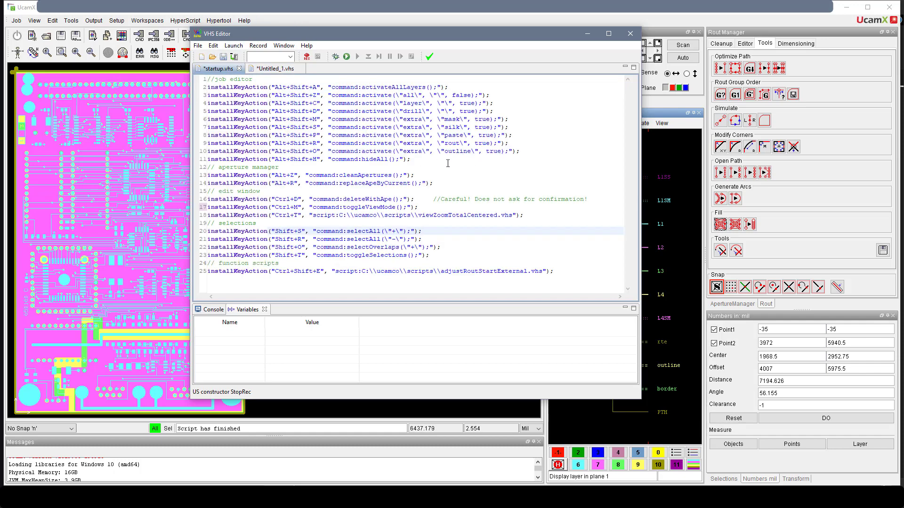
pyautogui.click(431, 160)
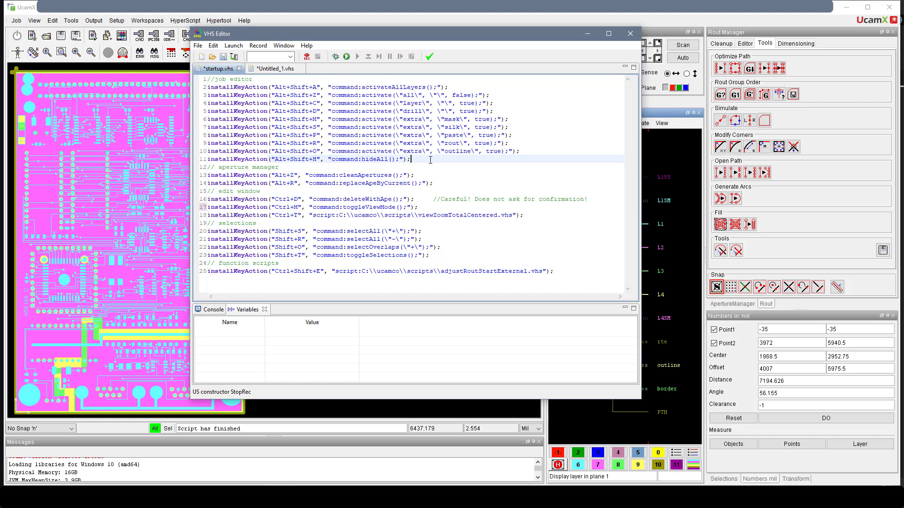
pyautogui.press('Return')
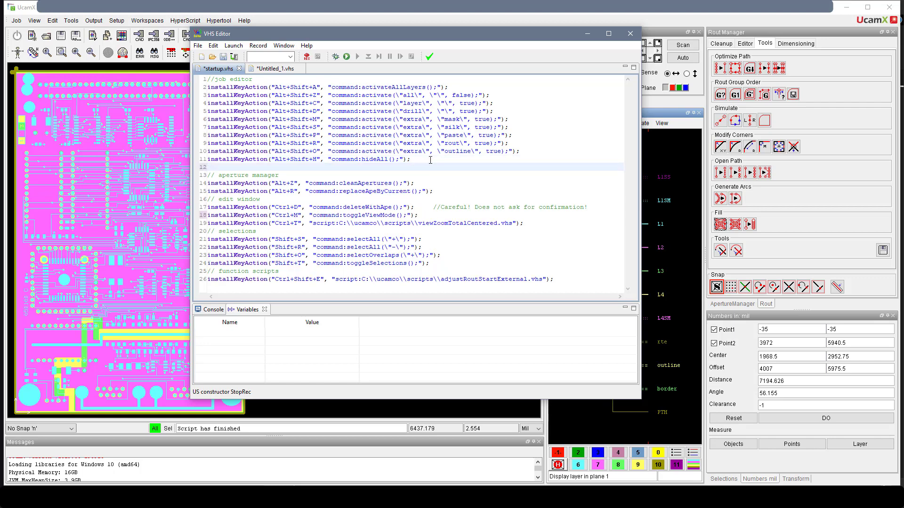
pyautogui.hotkey('ctrl', 'v')
# Copy the installKeyAction("Alt+Shift+H", "command: prefix of the hideAll line to the start of the colorAll line
pyautogui.moveTo(361, 160); pyautogui.dragTo(206, 165)
pyautogui.hotkey('ctrl', 'c')
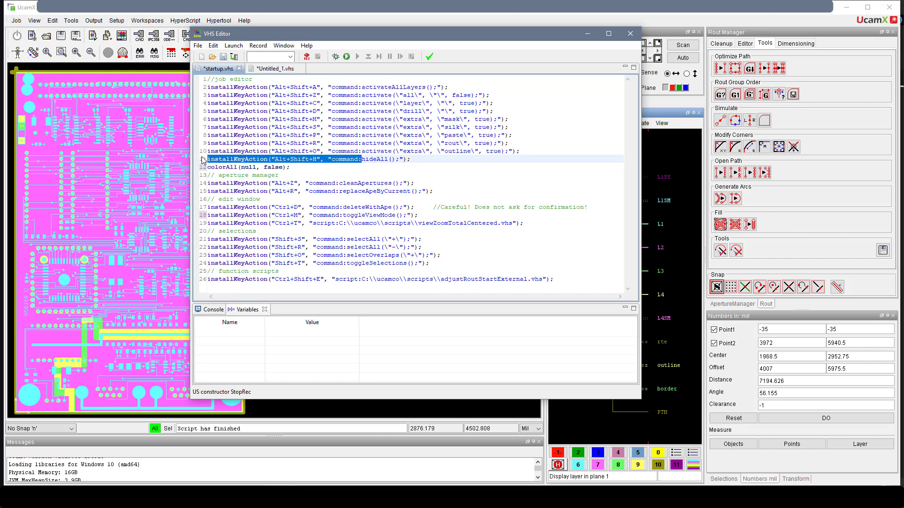
pyautogui.click(222, 168)
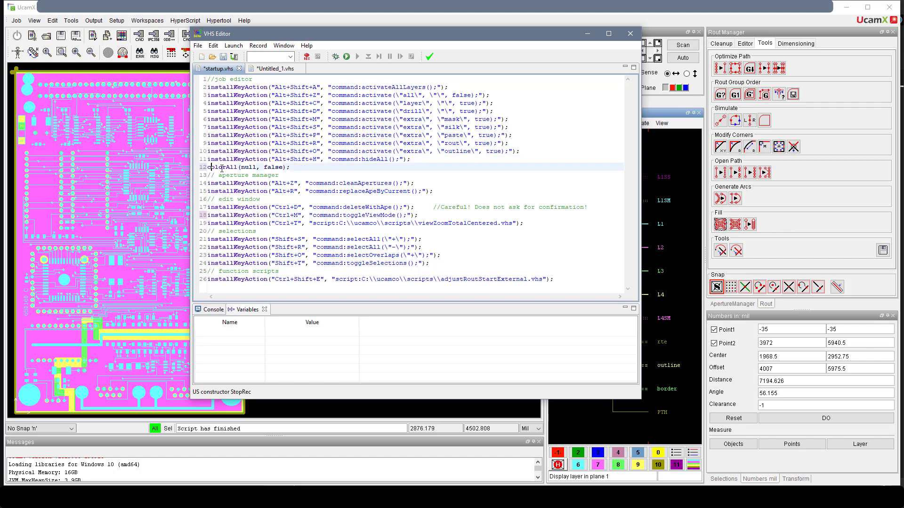
pyautogui.press('Home')
pyautogui.hotkey('ctrl', 'v')
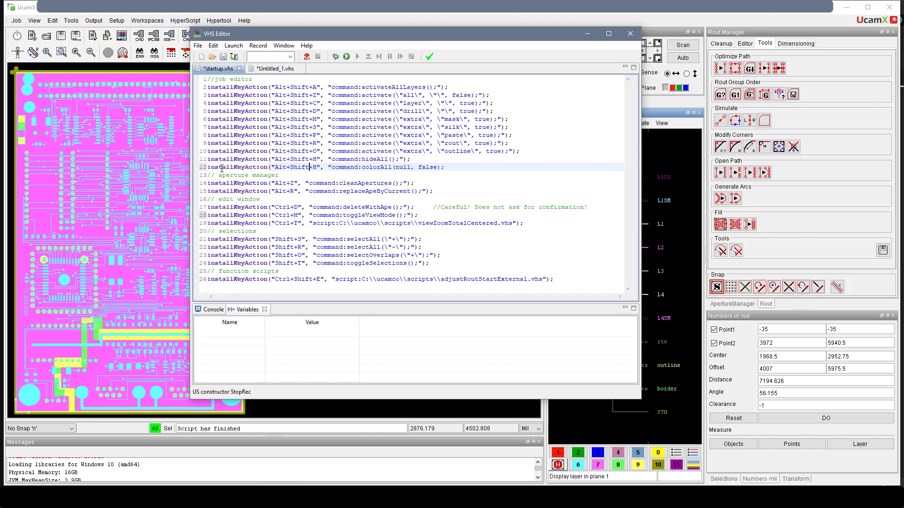
# Complete the colorAll line as installKeyAction("Alt+Shift+F", "command:colorAll(null, false);"); and save startup.vhs
pyautogui.hotkey('shift', 'Right')
pyautogui.write('F')
pyautogui.press('Right')
pyautogui.press('Right')
pyautogui.press('Right')
pyautogui.write('");')
pyautogui.click(224, 57)
# Test the hideAll and new colorAll key actions on the training job by hiding all layers, then displaying them all
pyautogui.click(318, 18)
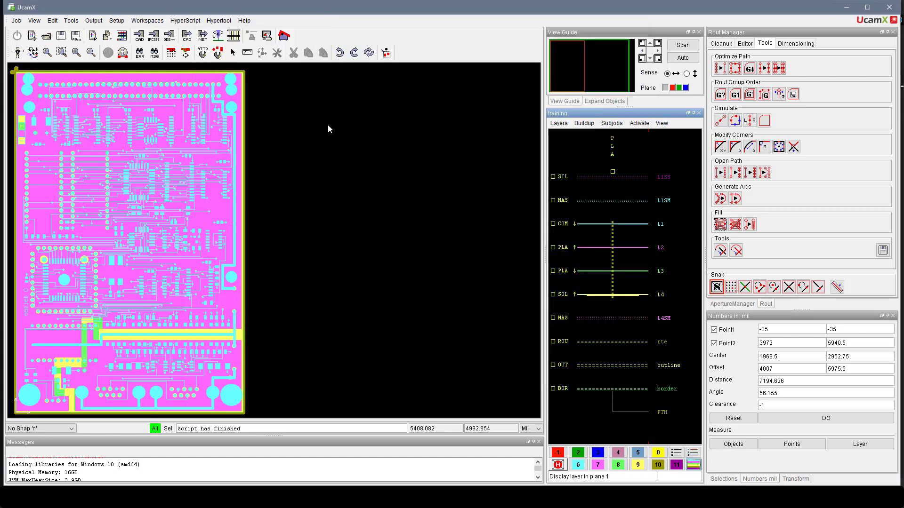
pyautogui.press('alt')
pyautogui.hotkey('alt', 'shift', 'h')
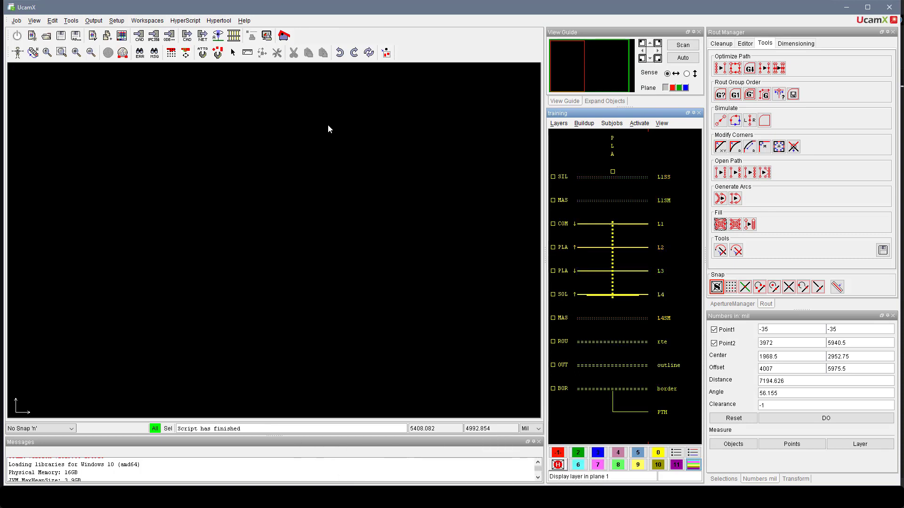
pyautogui.hotkey('alt', 'shift', 'f')
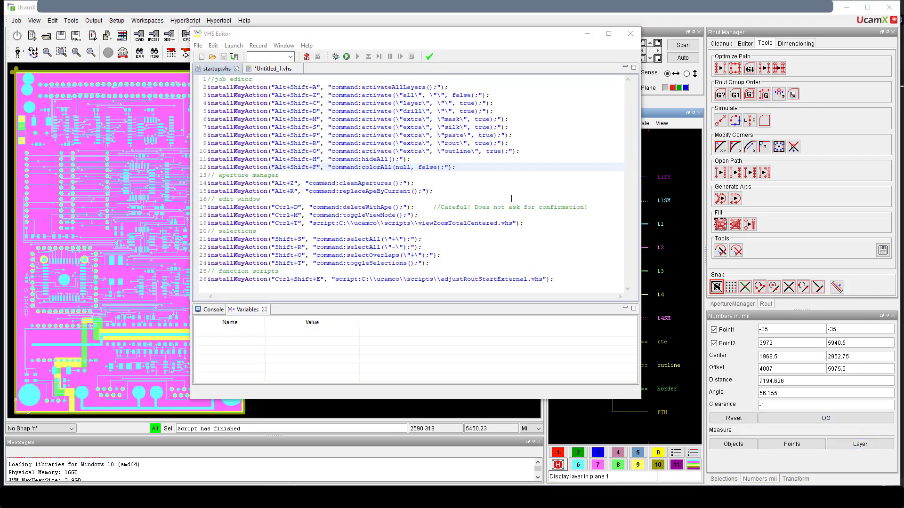
# Examine how startup.vhs assigns key actions to the viewZoomTotalCentered.vhs and adjustRoutStartExternal.vhs scripts by their full paths
pyautogui.click(465, 167)
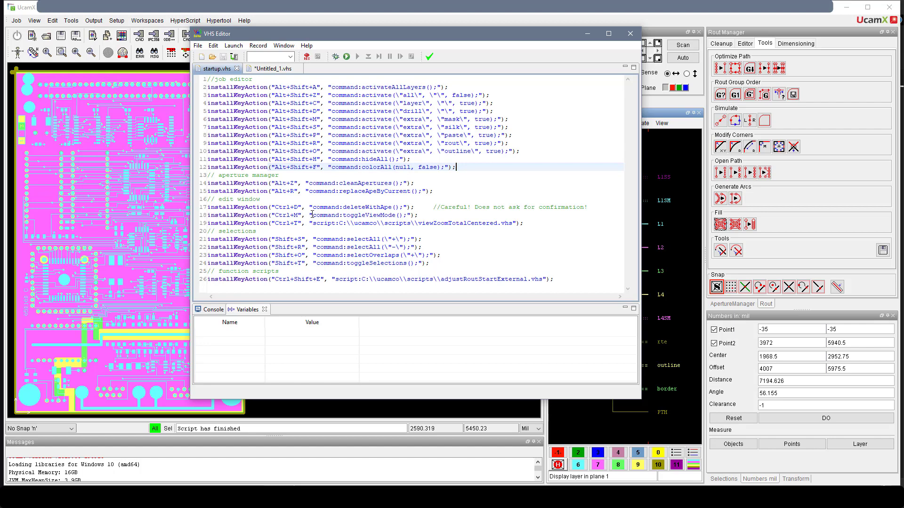
pyautogui.moveTo(313, 223); pyautogui.dragTo(520, 224)
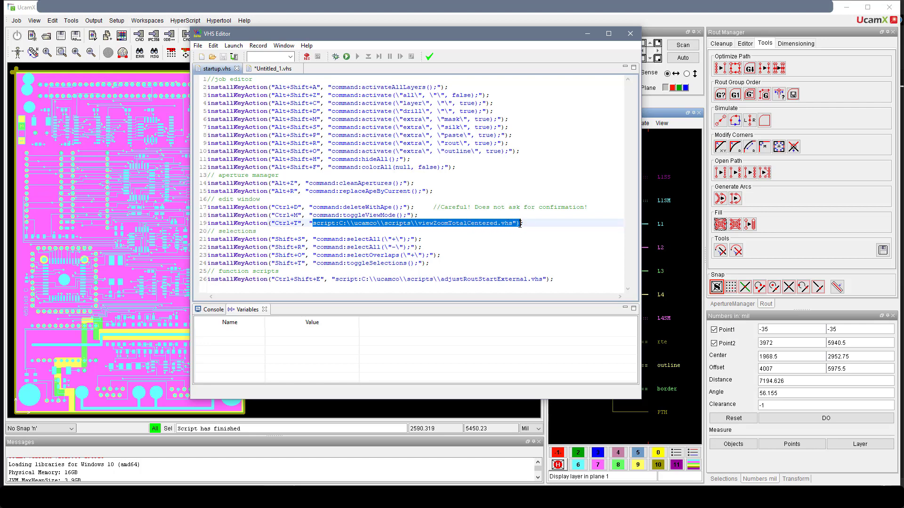
pyautogui.click(525, 224)
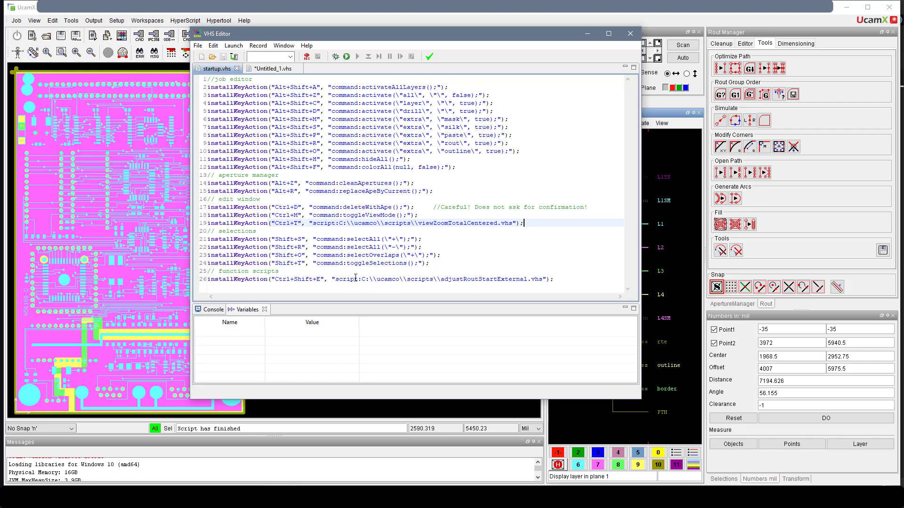
pyautogui.click(555, 280)
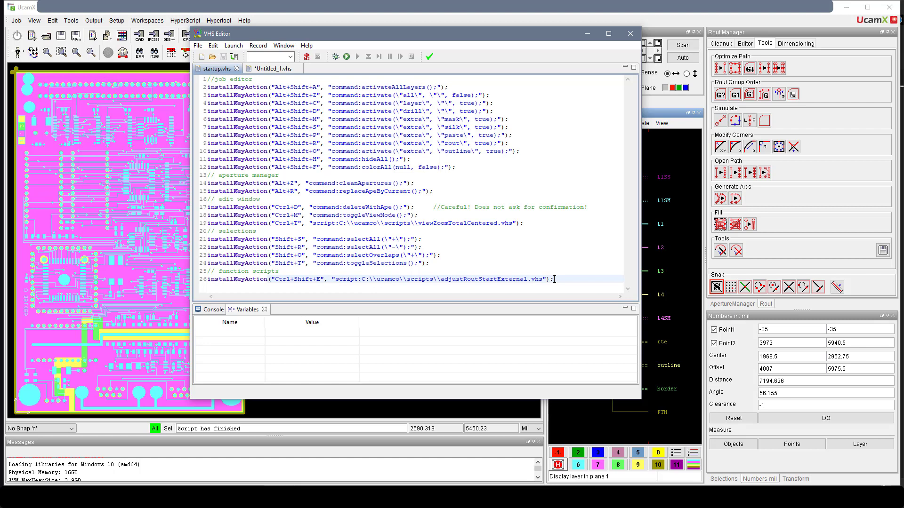
pyautogui.click(328, 124)
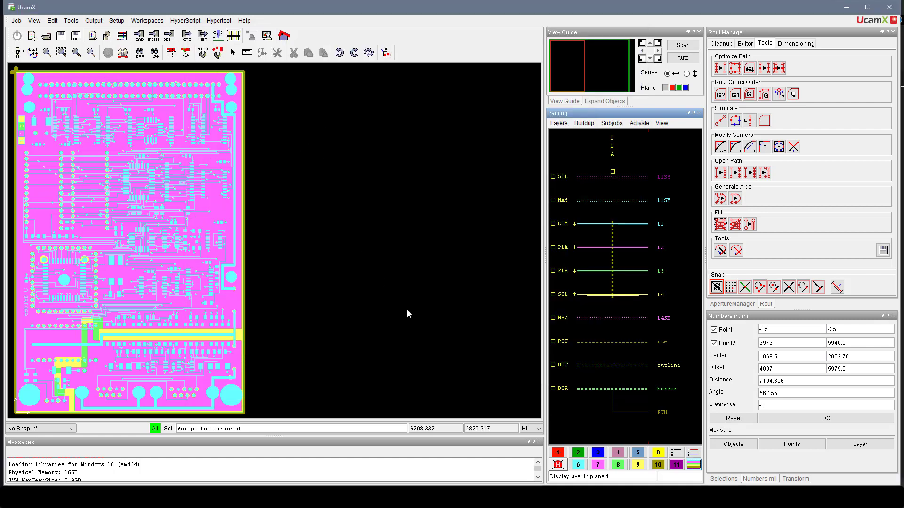
pyautogui.hotkey('alt', 'Tab')
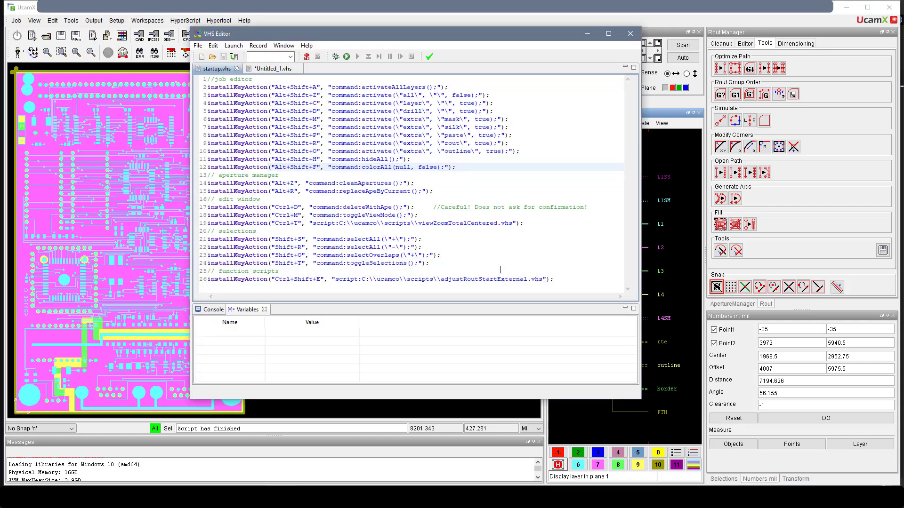